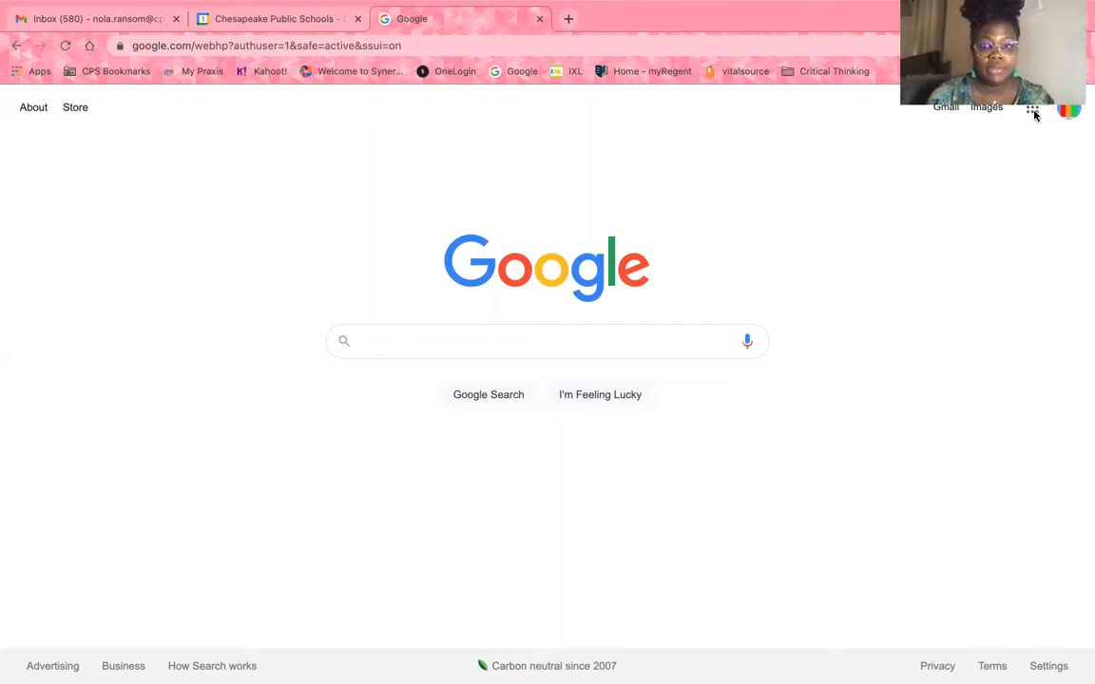
Step: Switch to Google Drive and create a new folder named Data in My Drive
left_click(1032, 112)
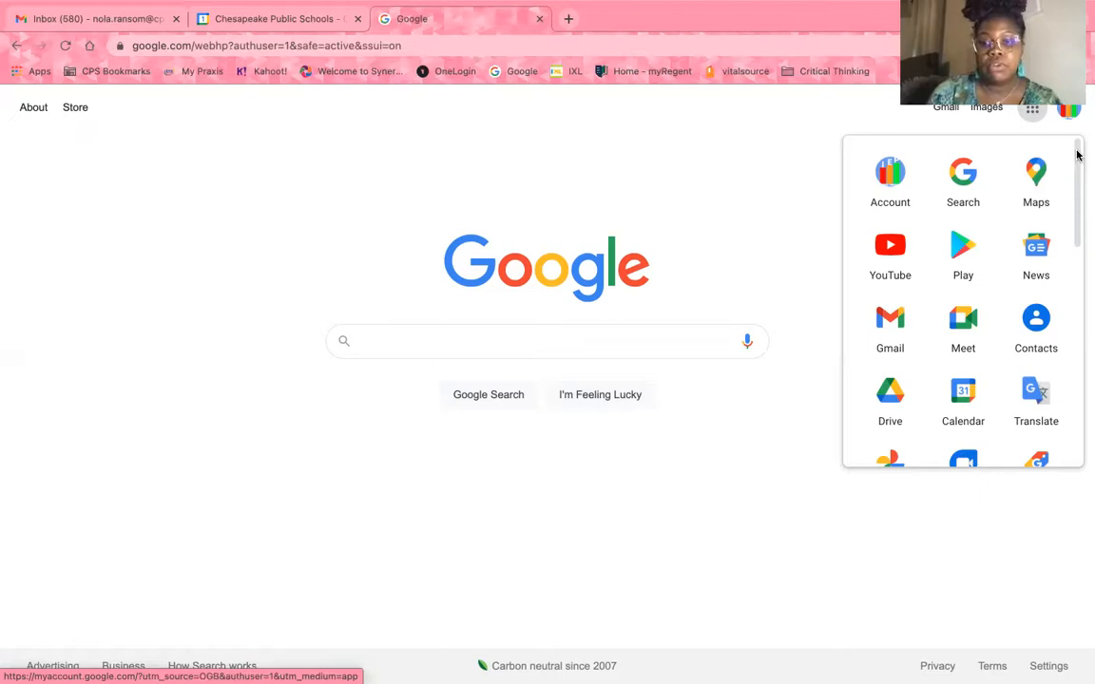
left_click(891, 392)
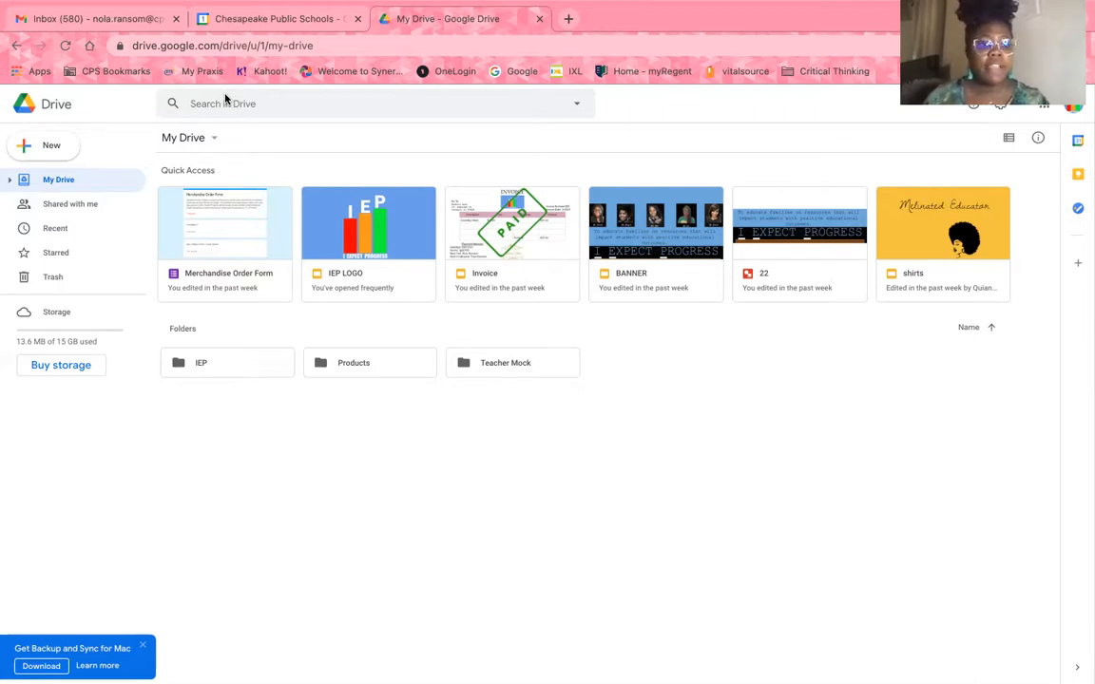
left_click(48, 148)
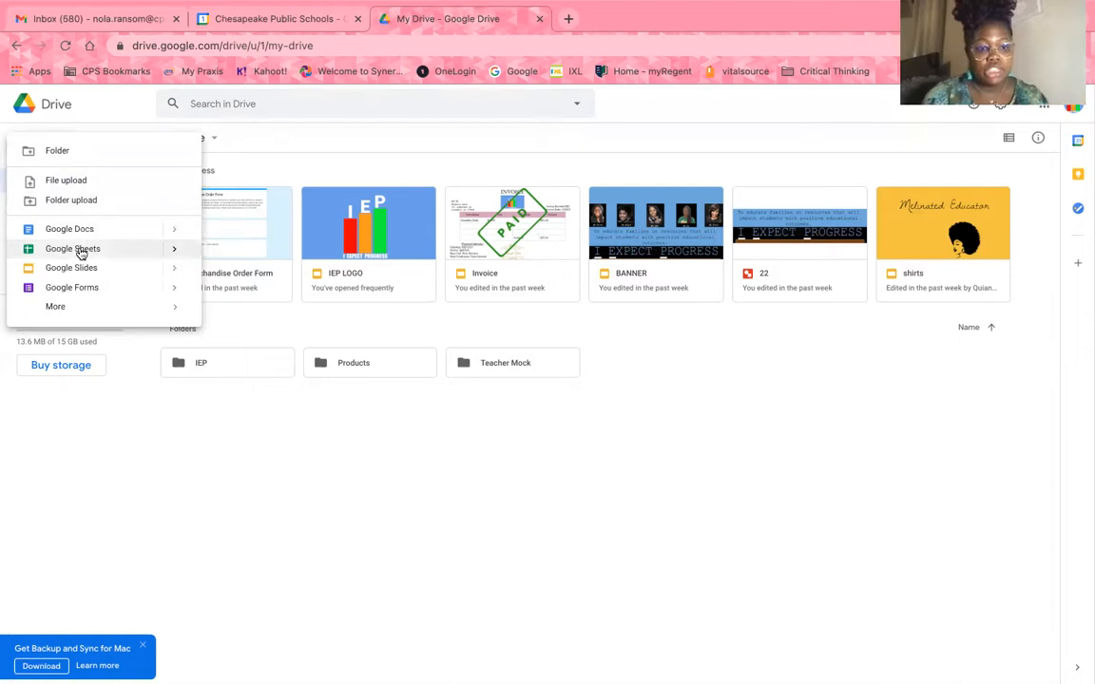
mouse_move(91, 312)
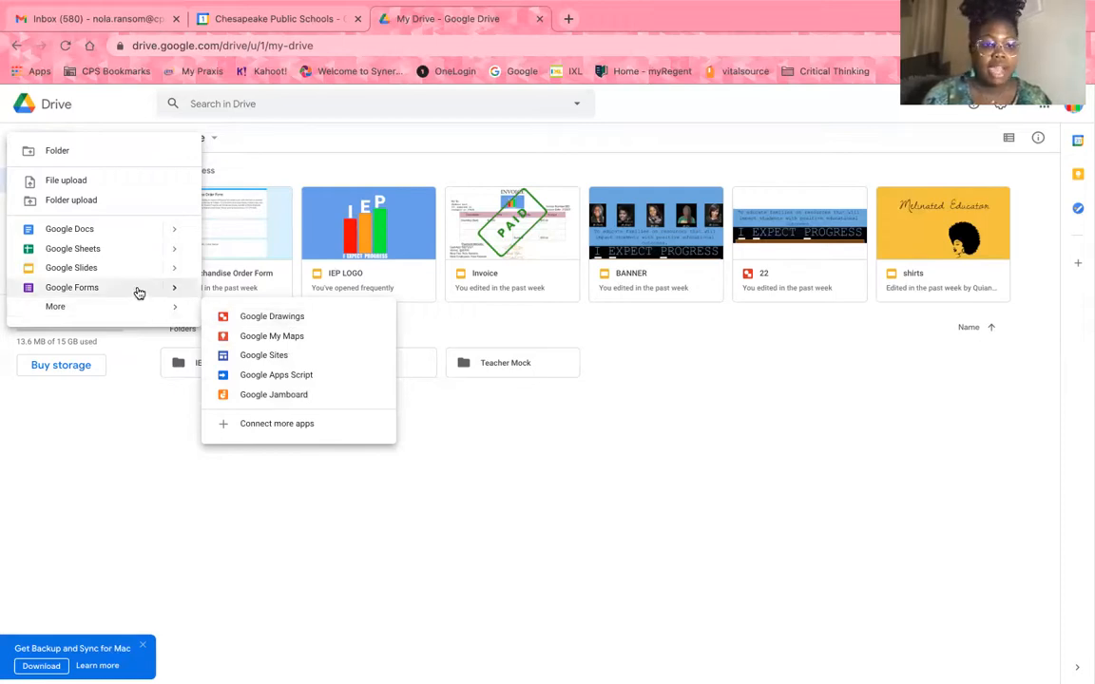
mouse_move(140, 311)
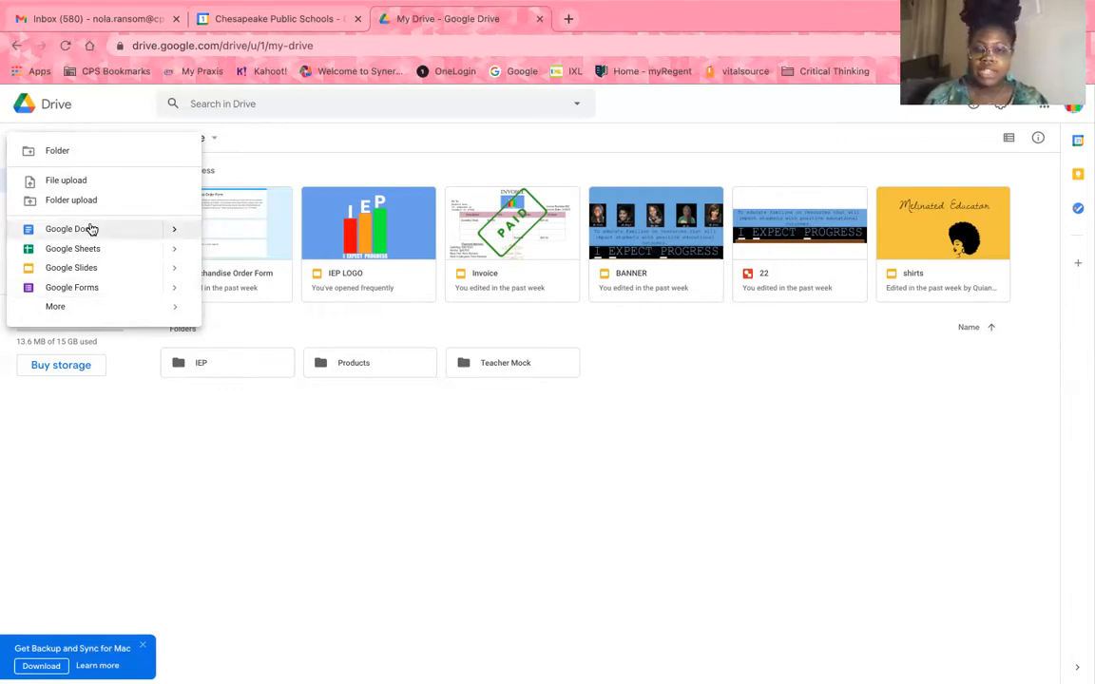
left_click(73, 153)
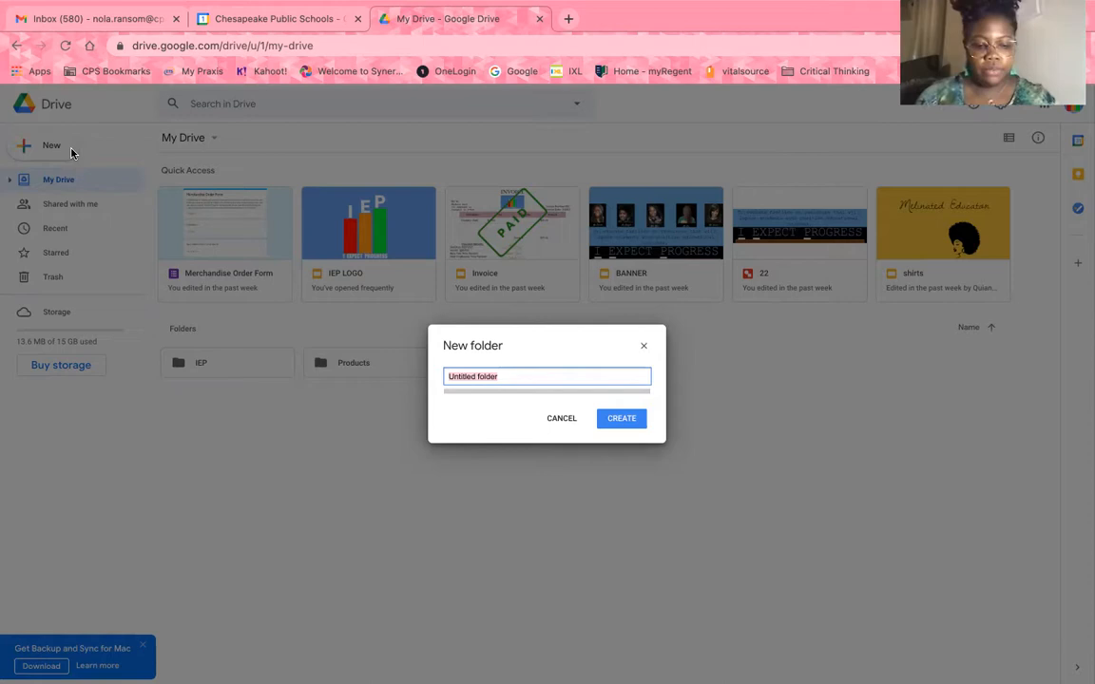
type("Data")
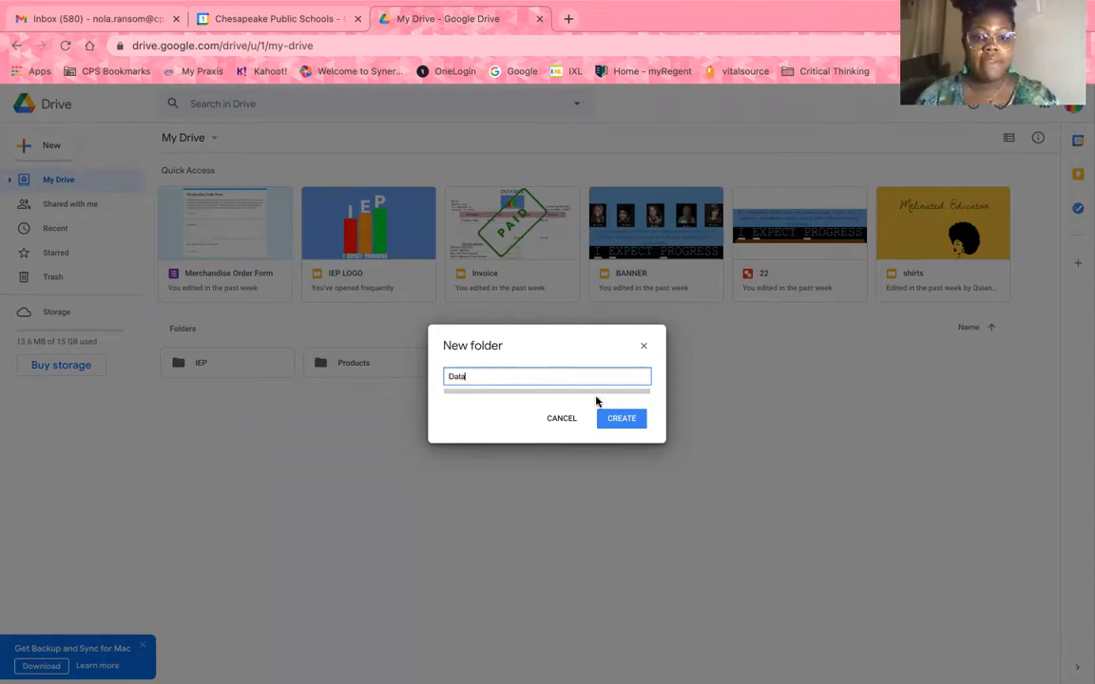
left_click(626, 421)
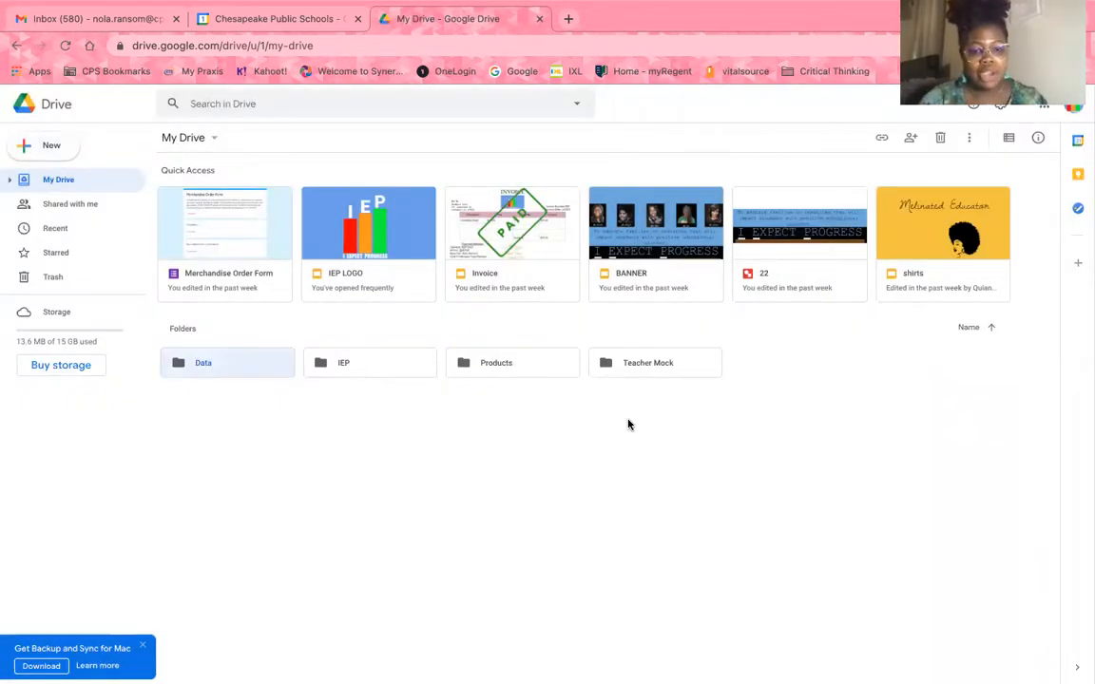
Step: Create a blank Google Docs document inside the Data folder and dismiss the citations tip
double_click(277, 375)
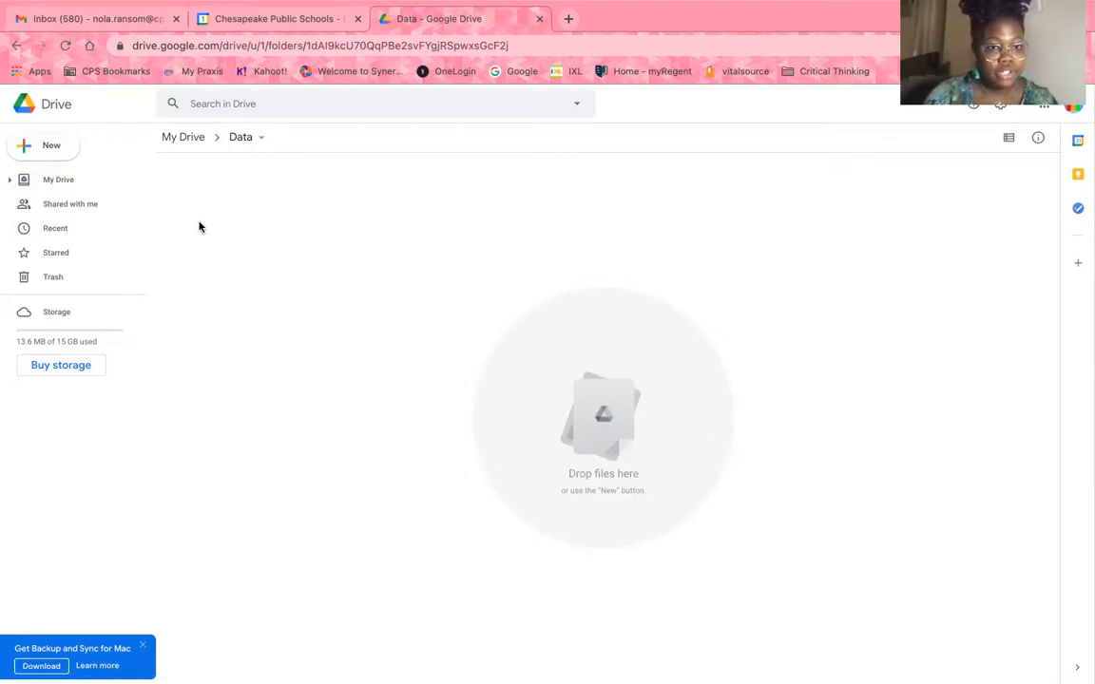
left_click(53, 153)
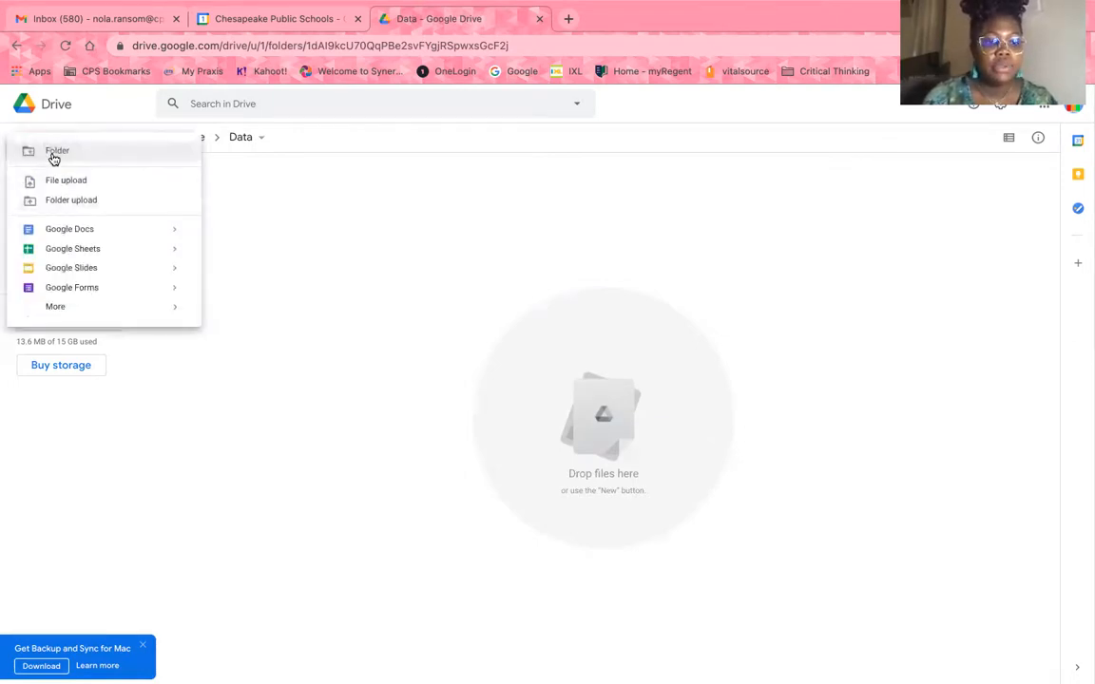
left_click(71, 232)
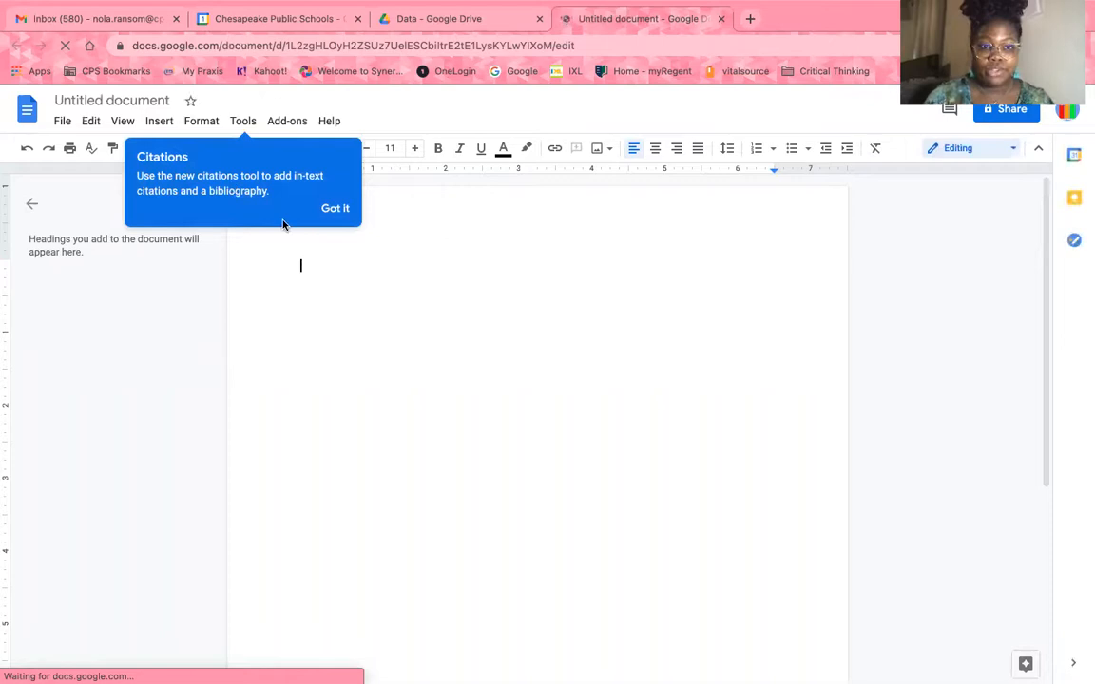
left_click(334, 209)
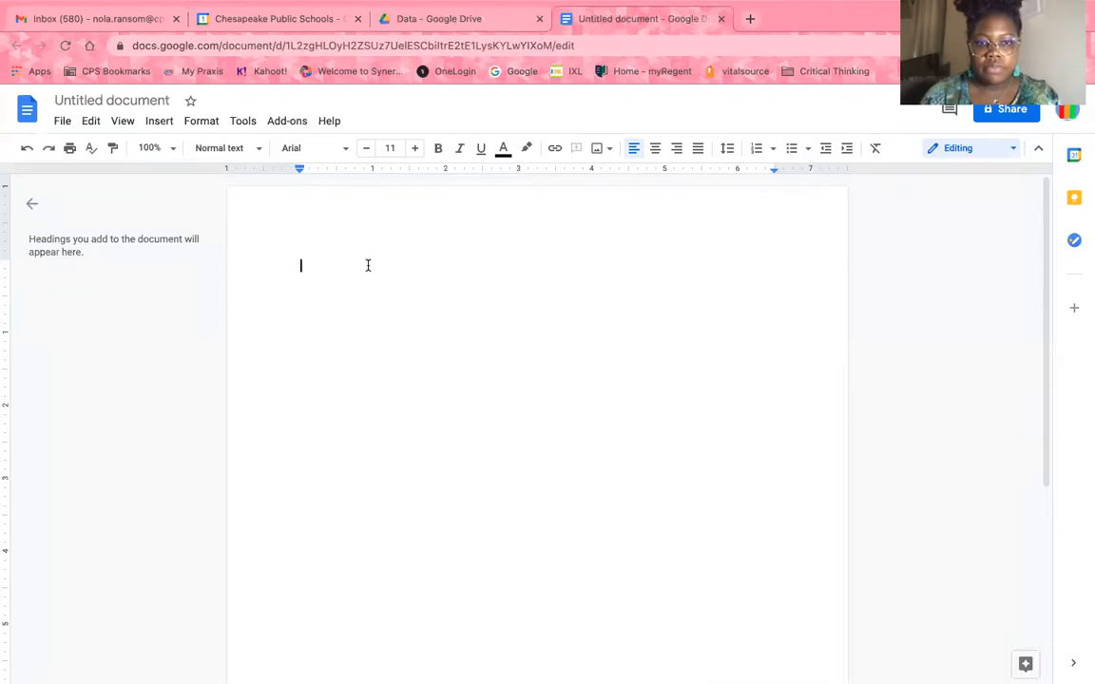
Step: Enter the heading "Math Data for" followed by the student's first name on the document's first line
type("Ma")
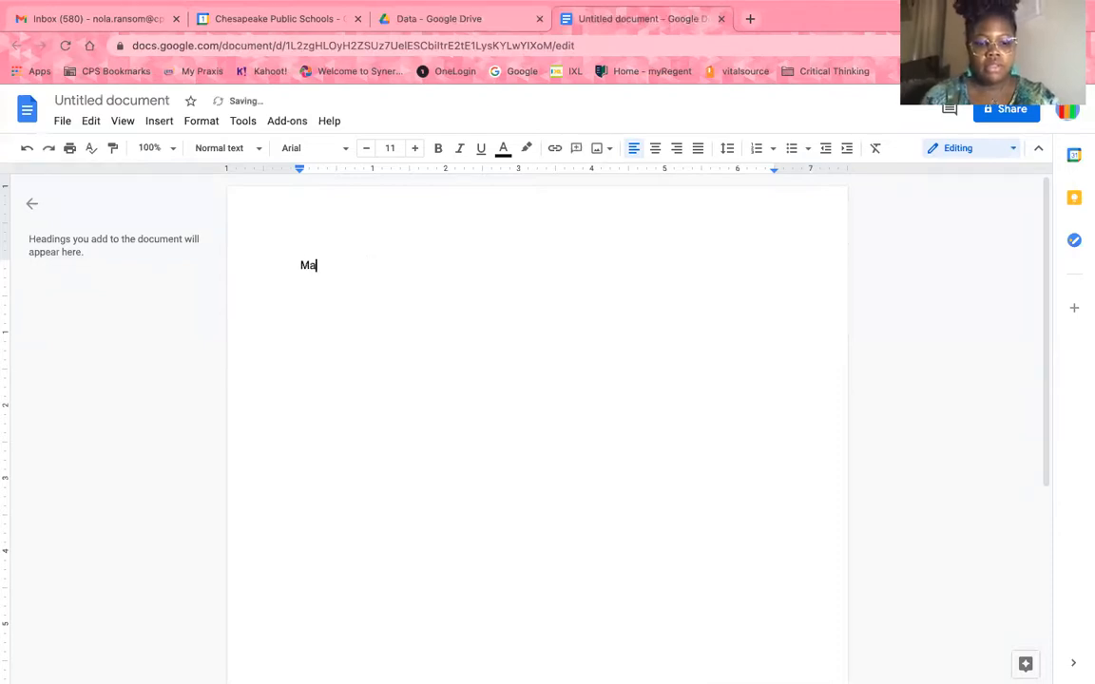
type("th Da")
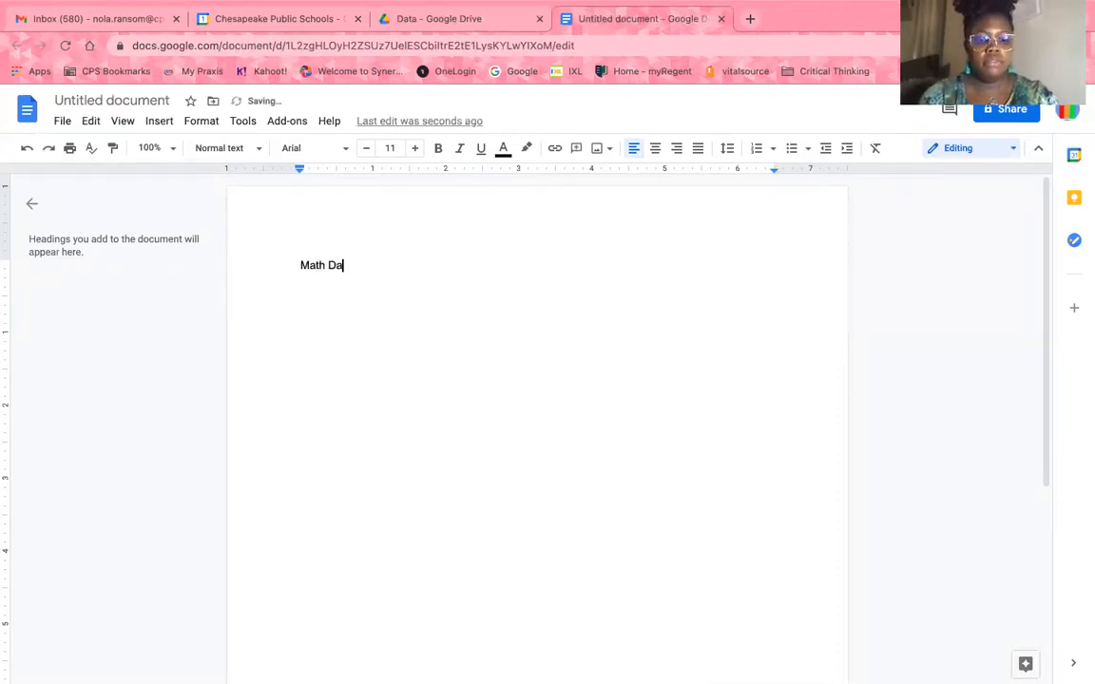
type("ta for Lynn")
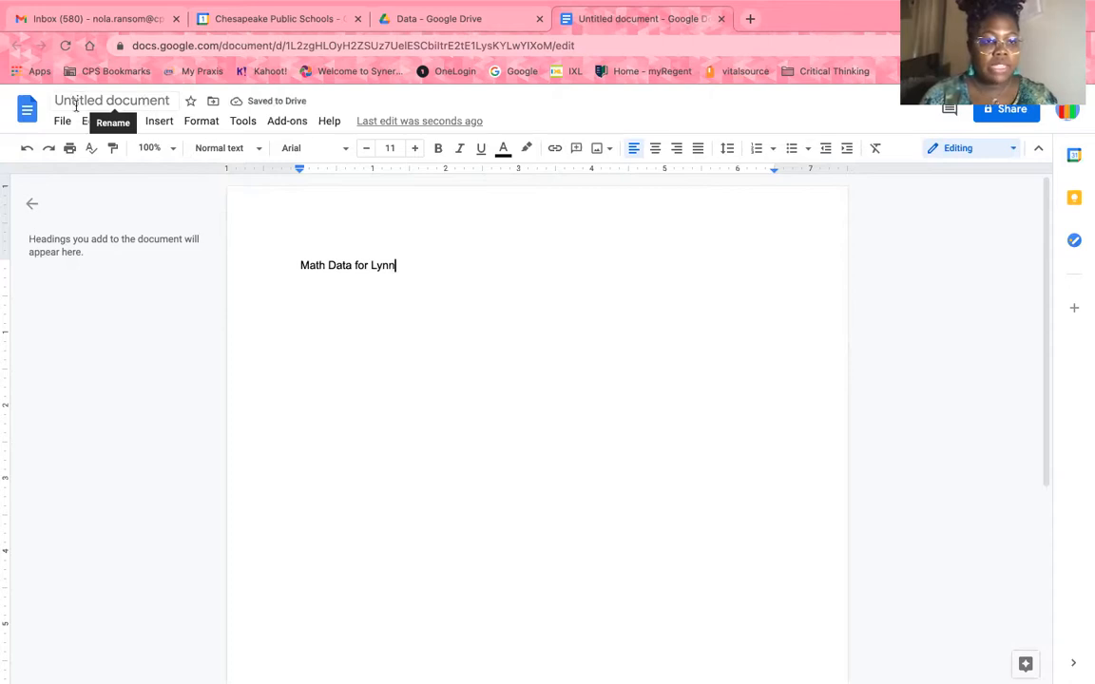
Step: Rename the untitled document as "LS math"
left_click(140, 100)
key("BackSpace")
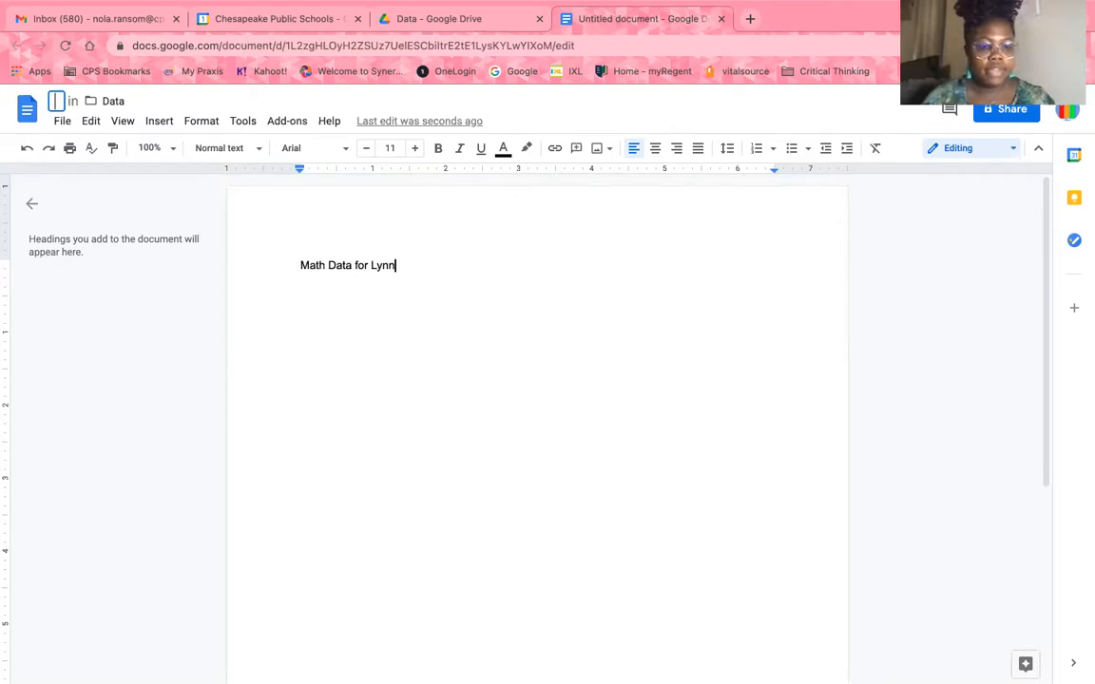
type("L")
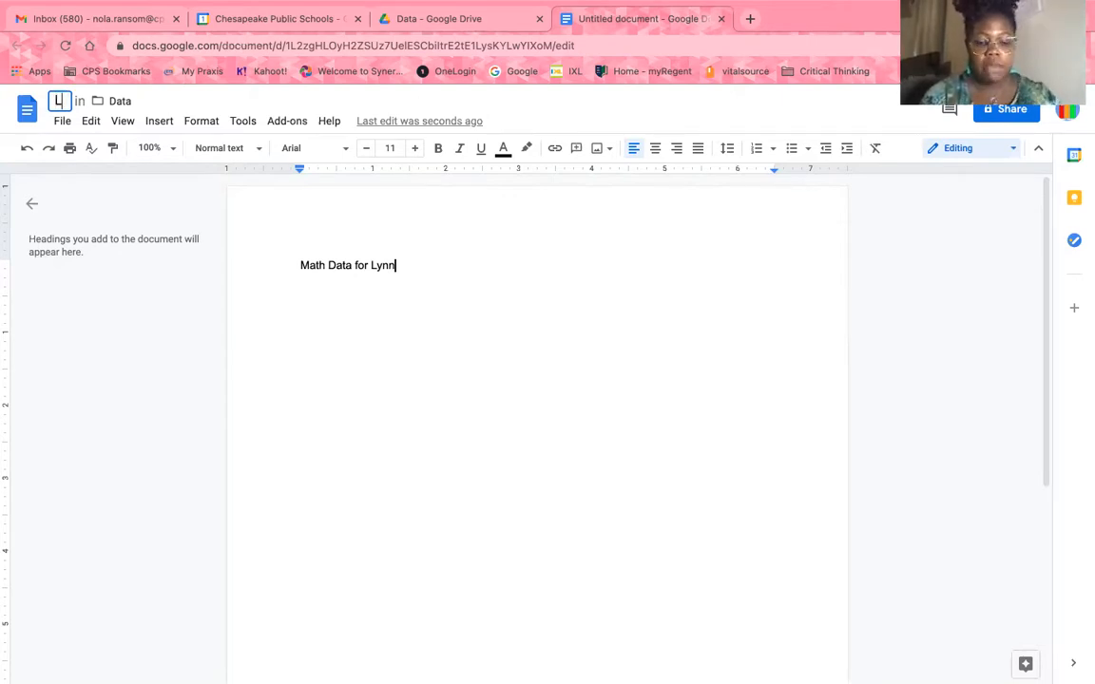
type("S")
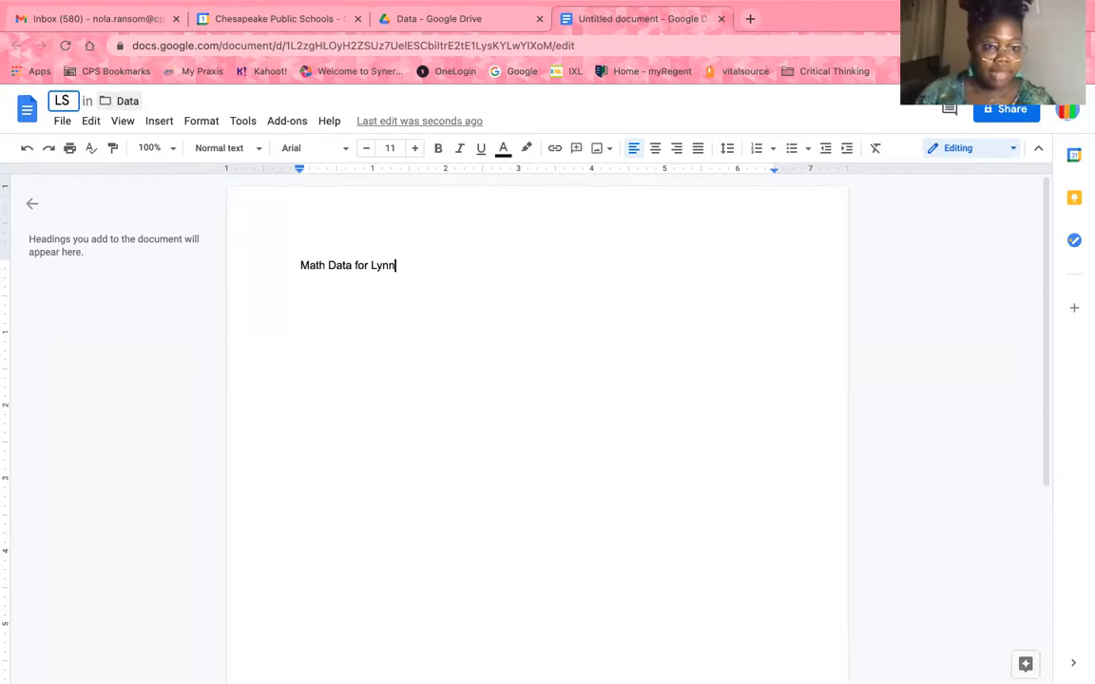
type(" math")
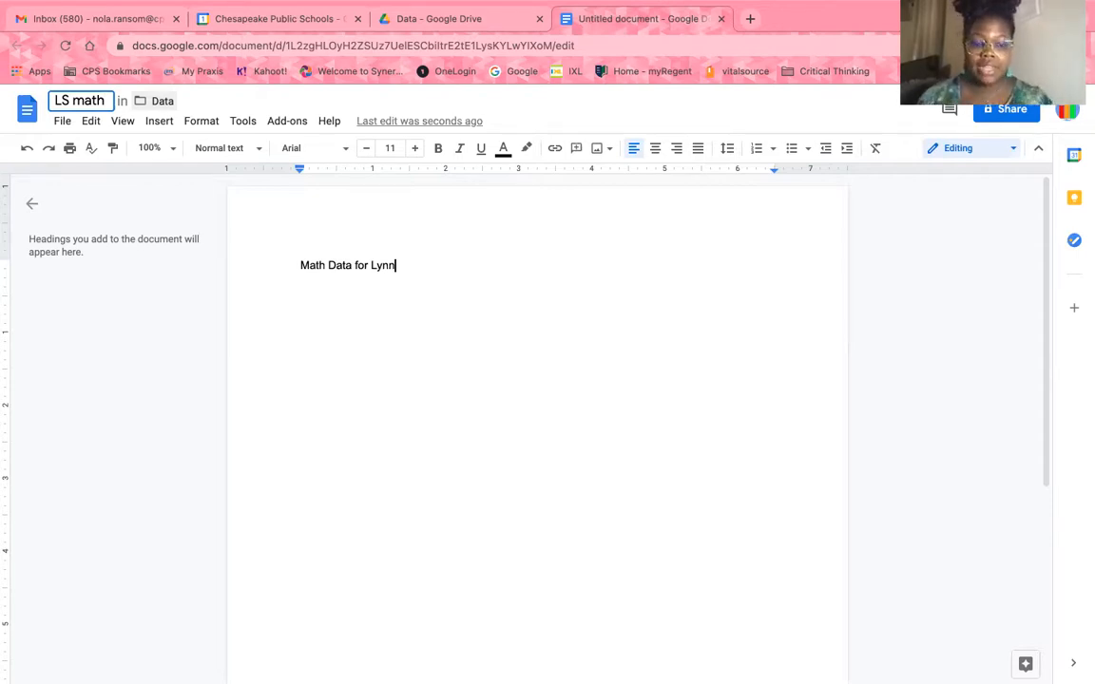
key("Return")
Step: Add the labels "Strenghts" and "Weaknesses:" below the heading, separated by blank lines
key("Return")
key("Return")
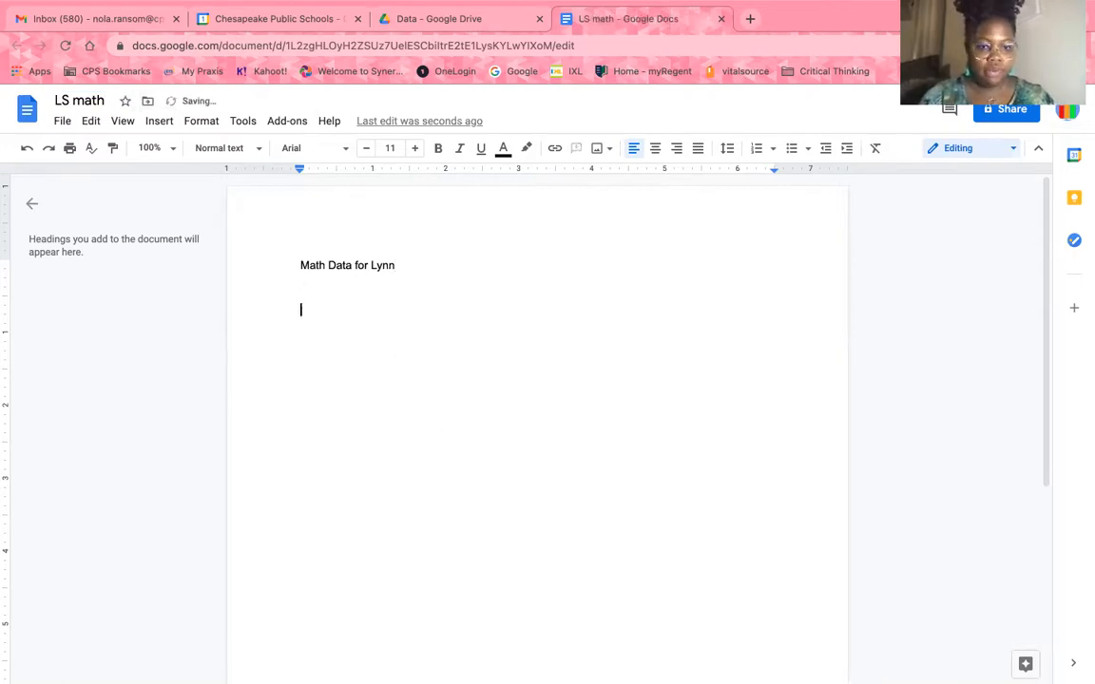
type("Strenght")
key("BackSpace")
key("BackSpace")
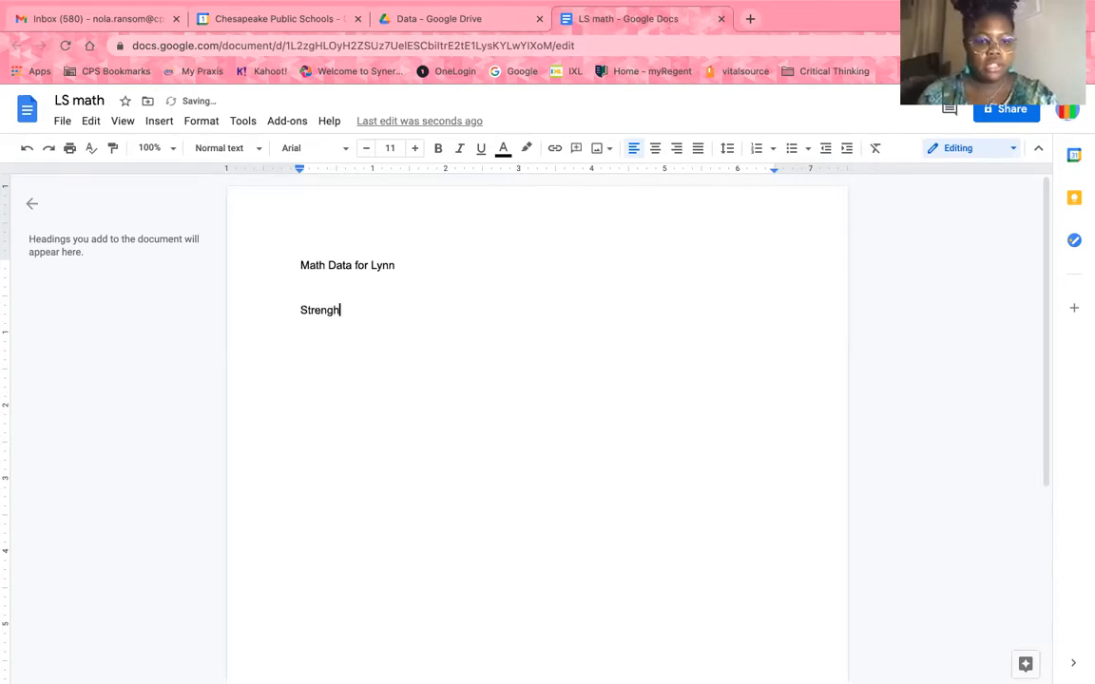
type("hts")
key("Return")
key("Return")
type("Weaknesses")
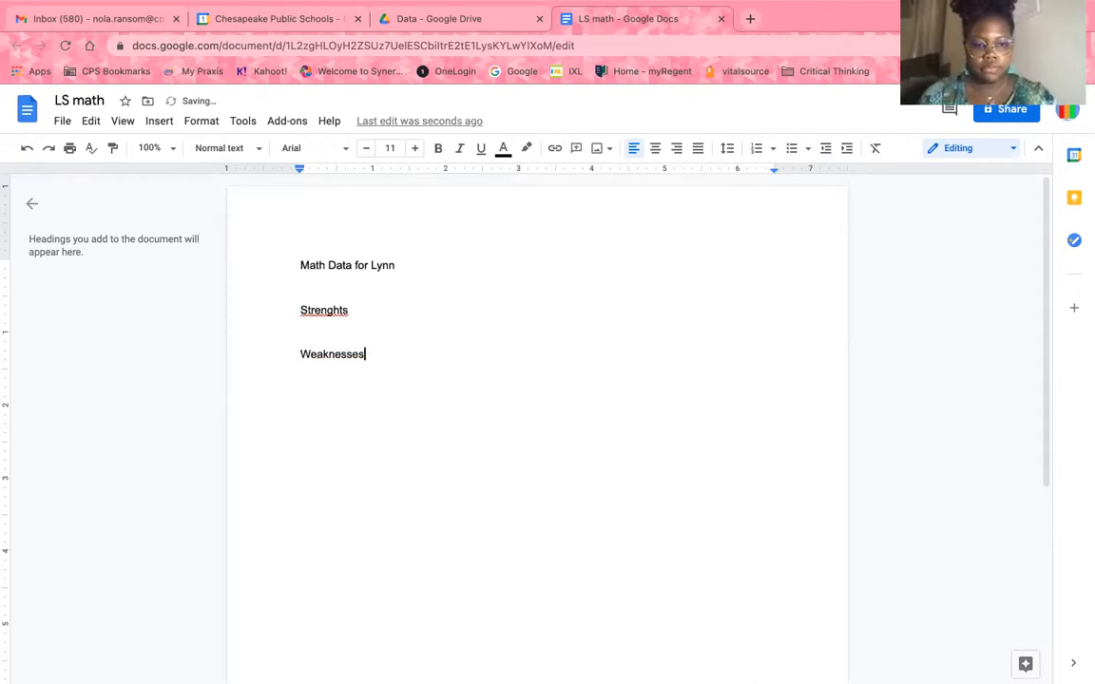
type(":")
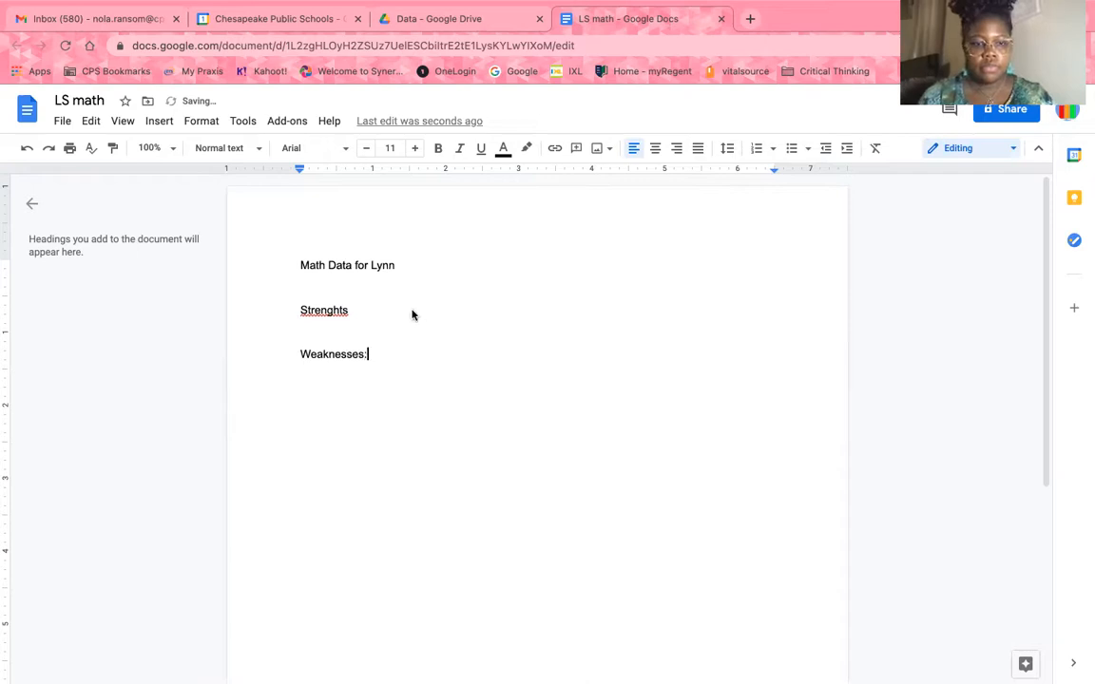
Step: Add a colon after the first label and correct its spelling to "Strengths" with the suggested replacement
left_click(380, 309)
left_click(357, 314)
type(":")
left_click(325, 317)
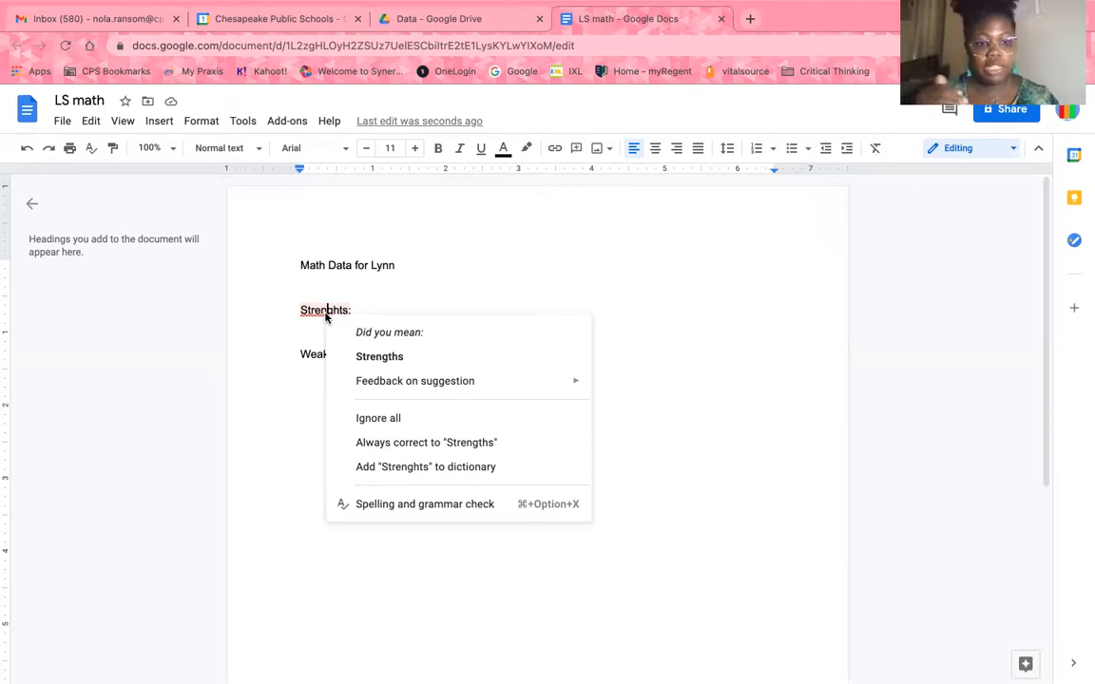
left_click(367, 357)
Step: Add the label "Teacher invention:" below the Weaknesses label, leaving two blank lines between them
left_click(384, 354)
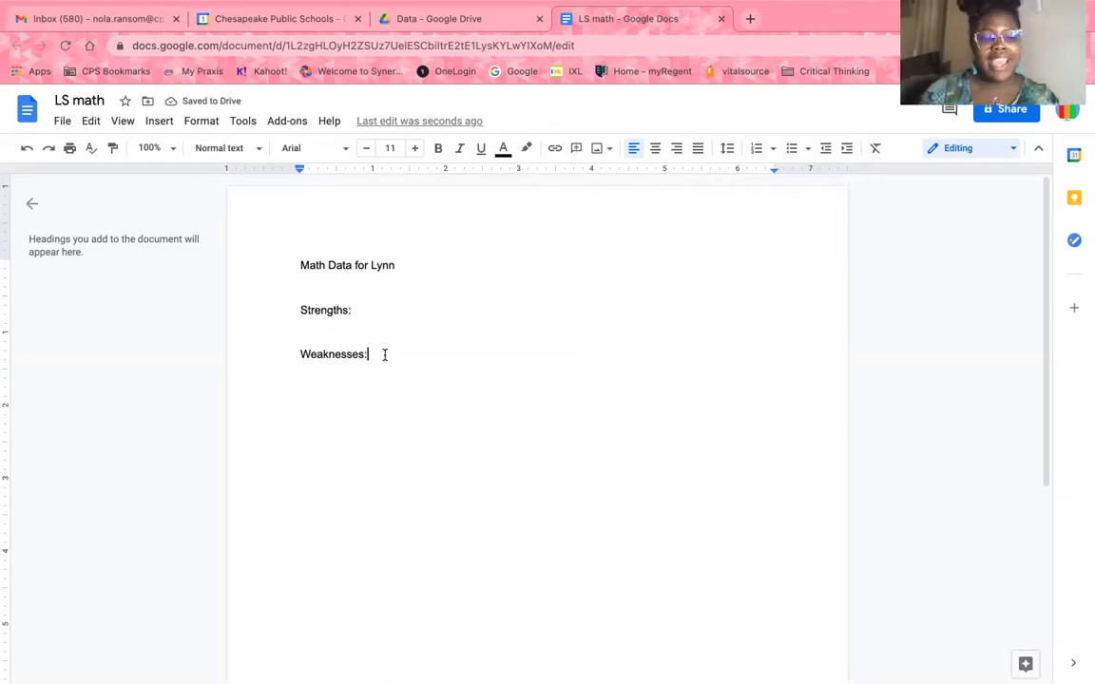
key("Return")
key("Return")
key("Return")
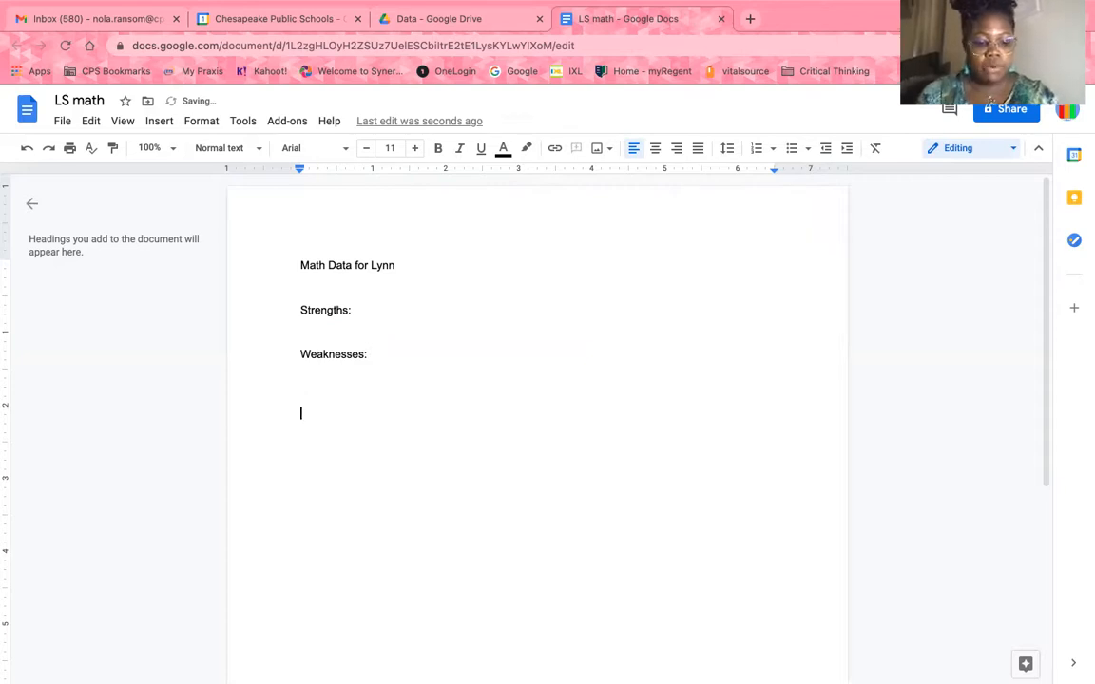
type("Teach")
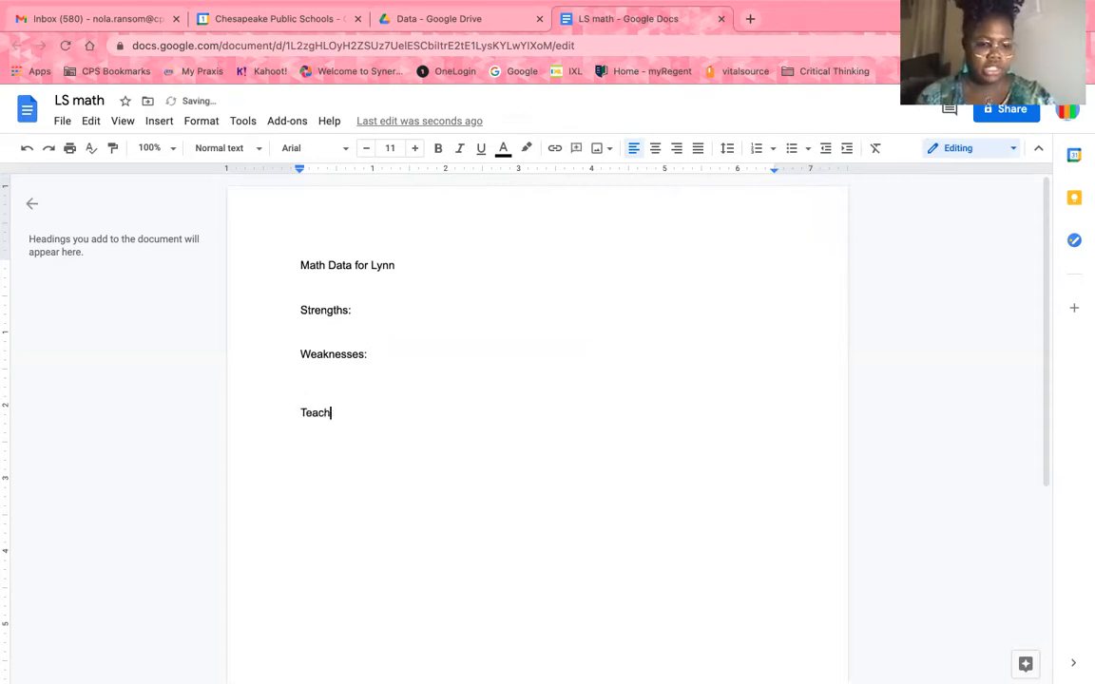
type("er invent")
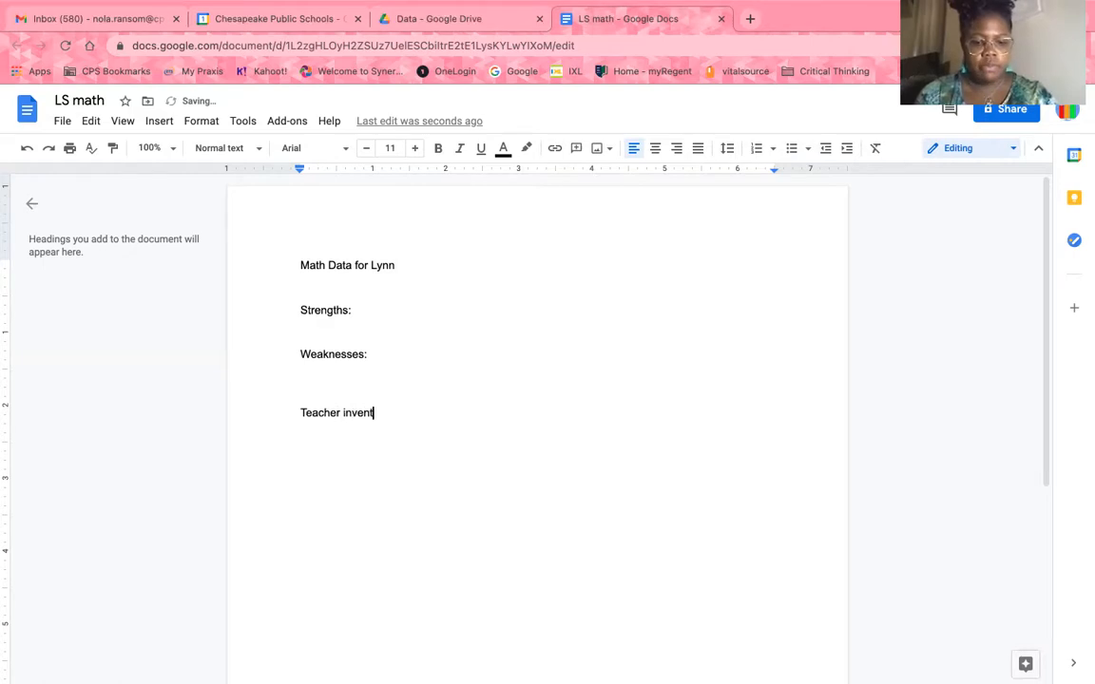
type("ion:")
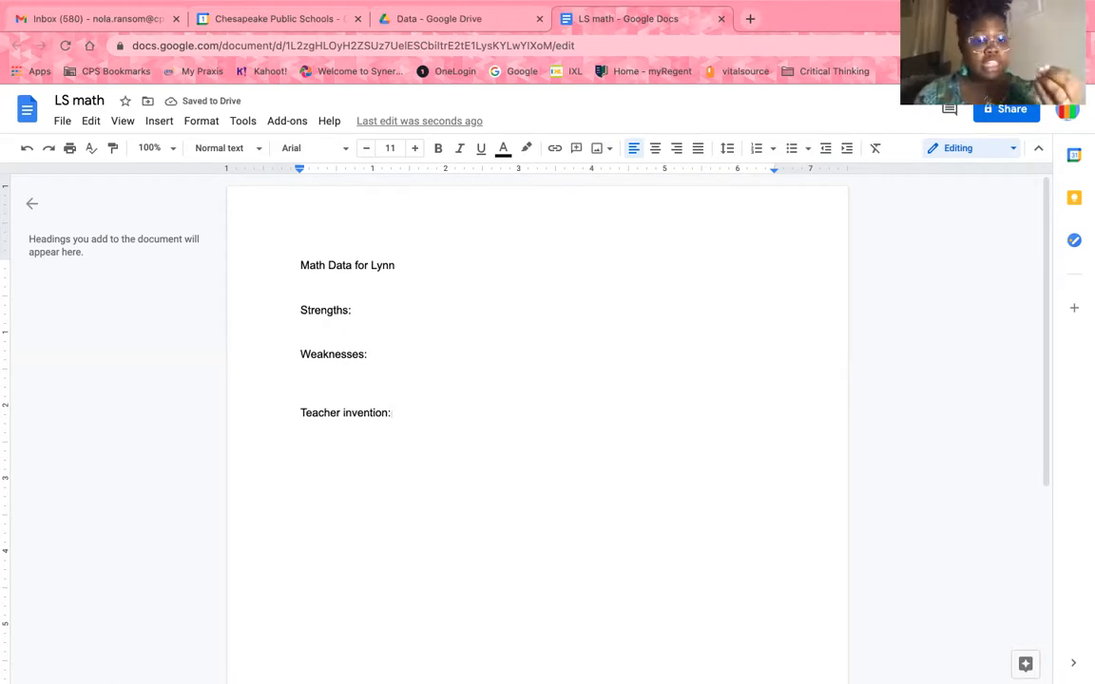
Step: Add the label "Your observations:" below the Teacher invention label, leaving blank space between them
key("Return")
key("Return")
key("Return")
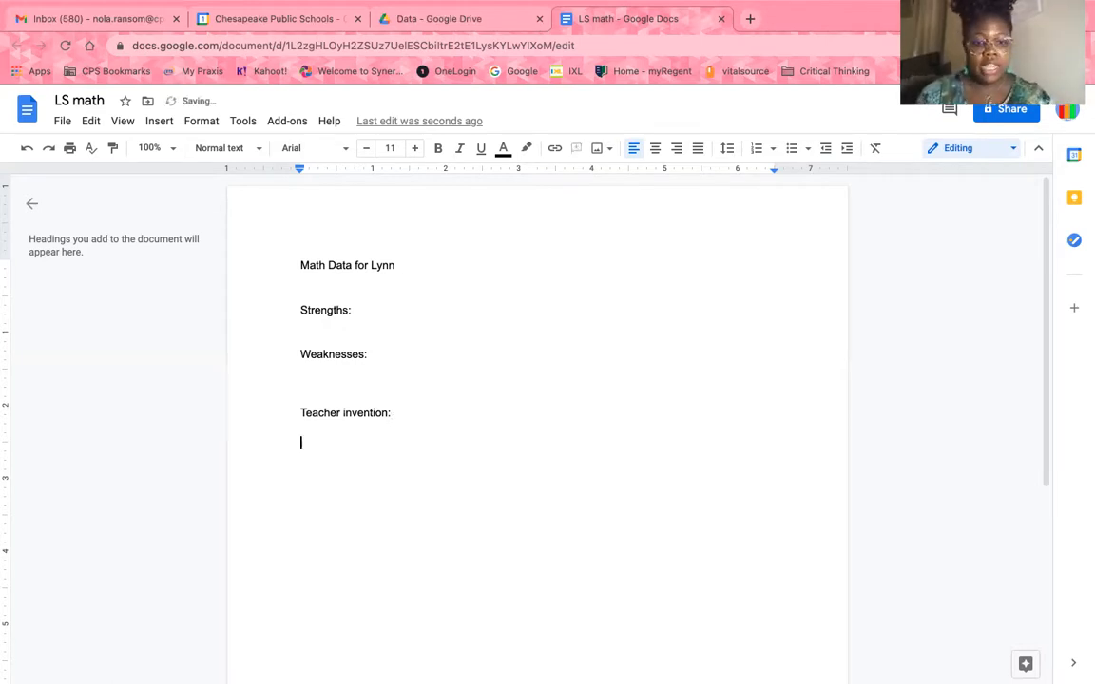
type("Your")
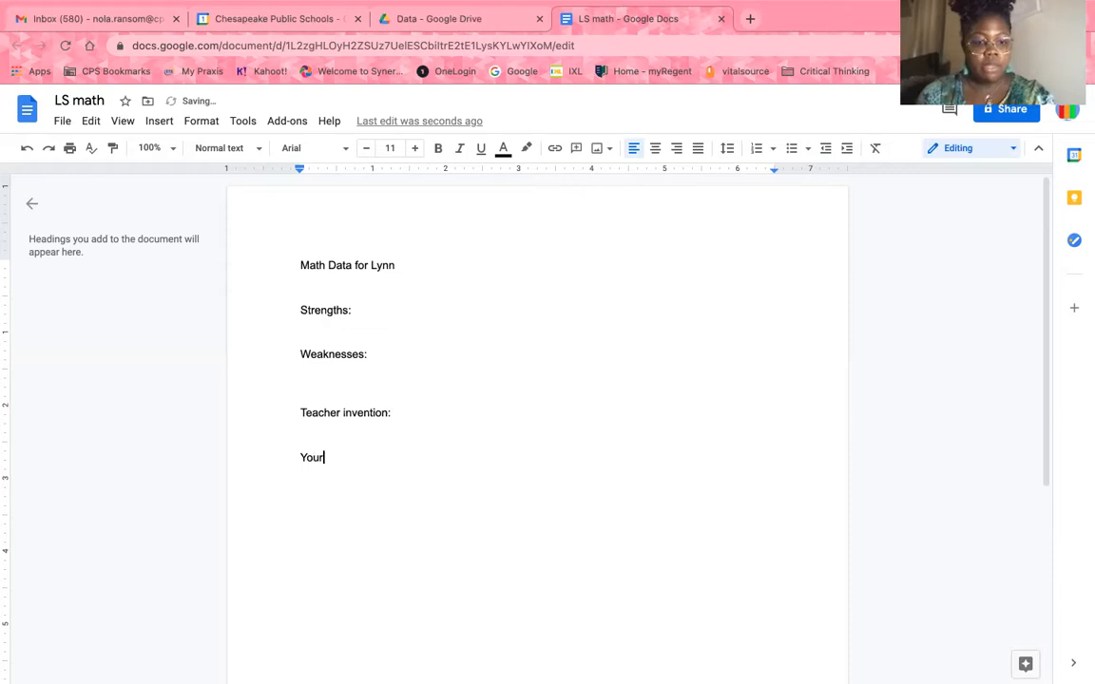
type(" observa")
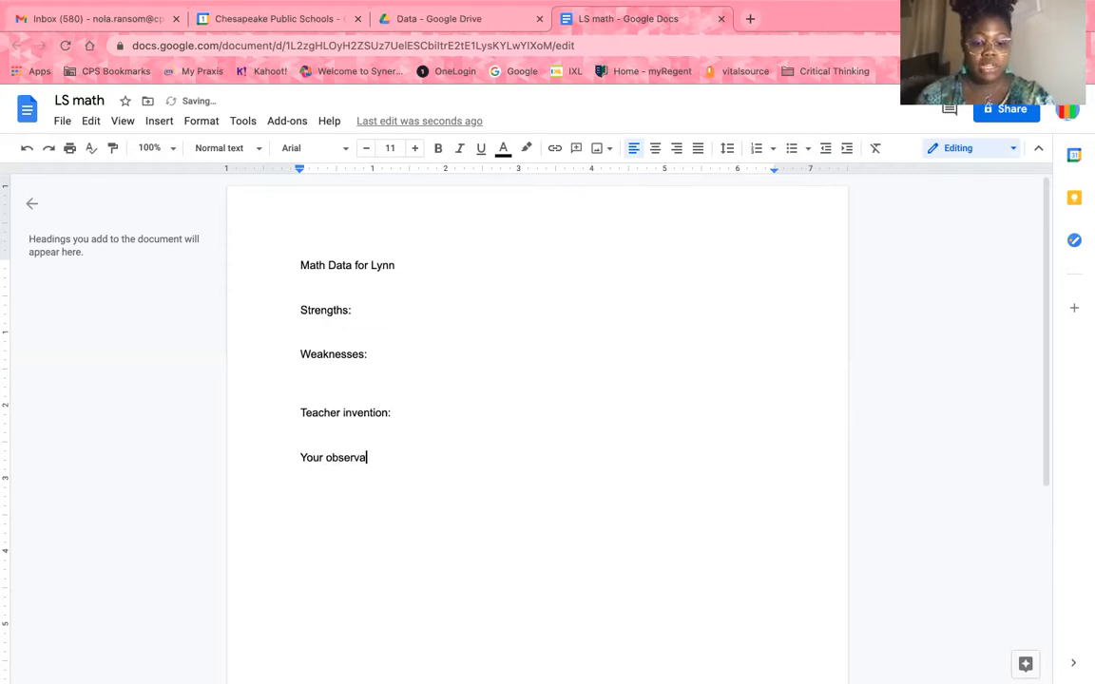
type("tions:")
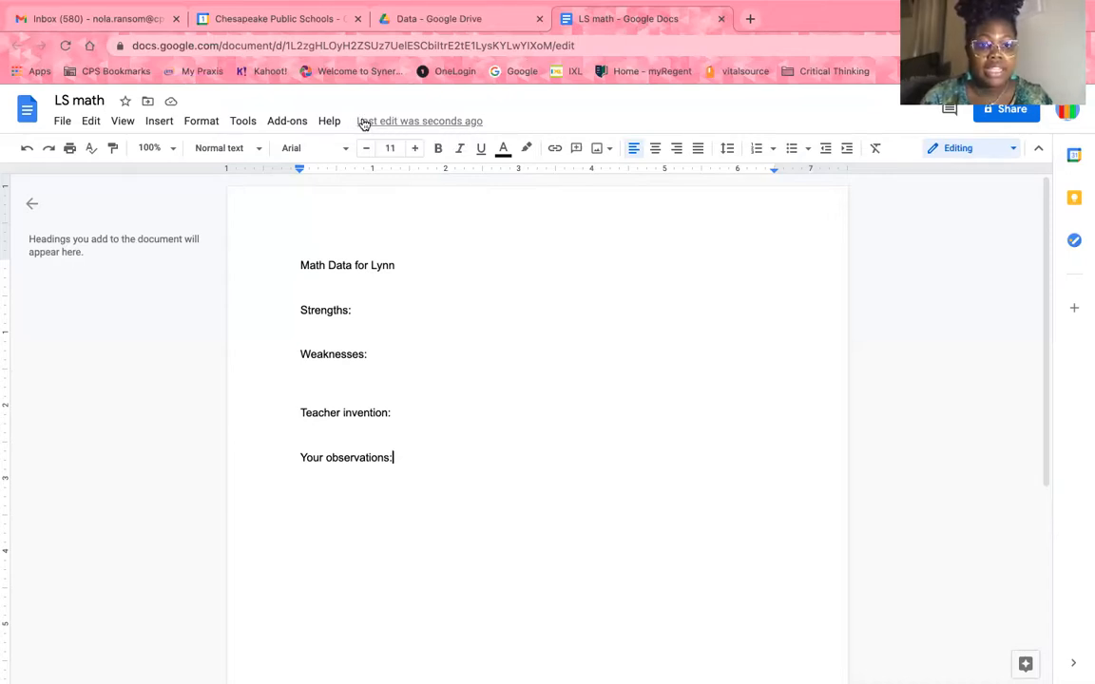
Step: View the document's version history with its edits, and return to the document
left_click(460, 125)
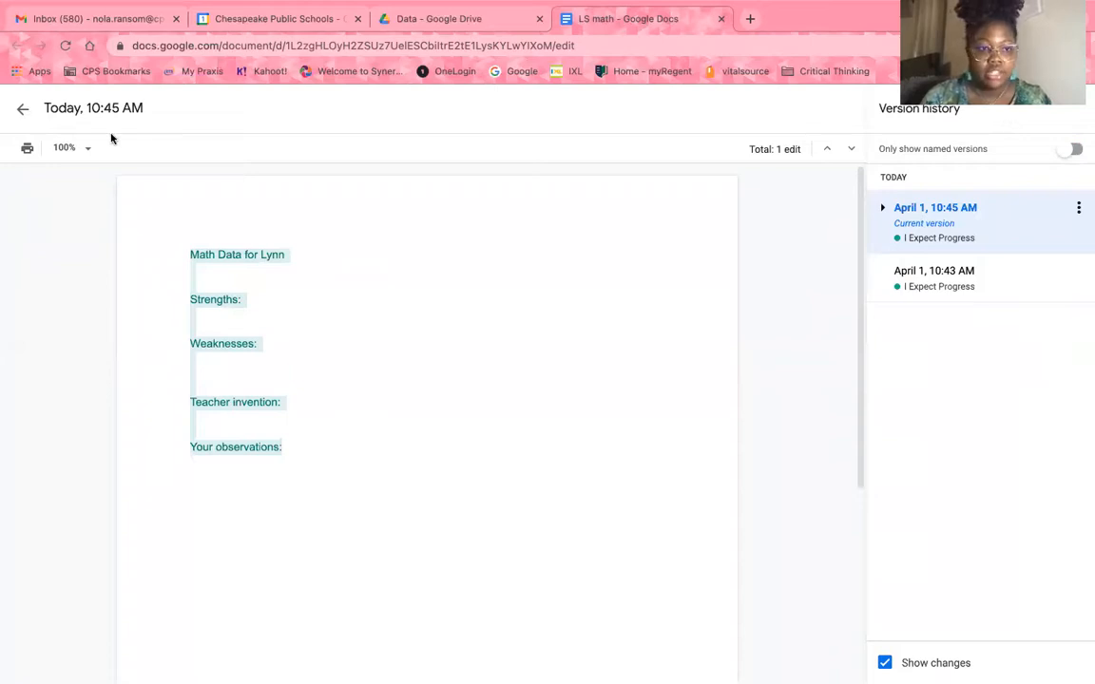
left_click(20, 109)
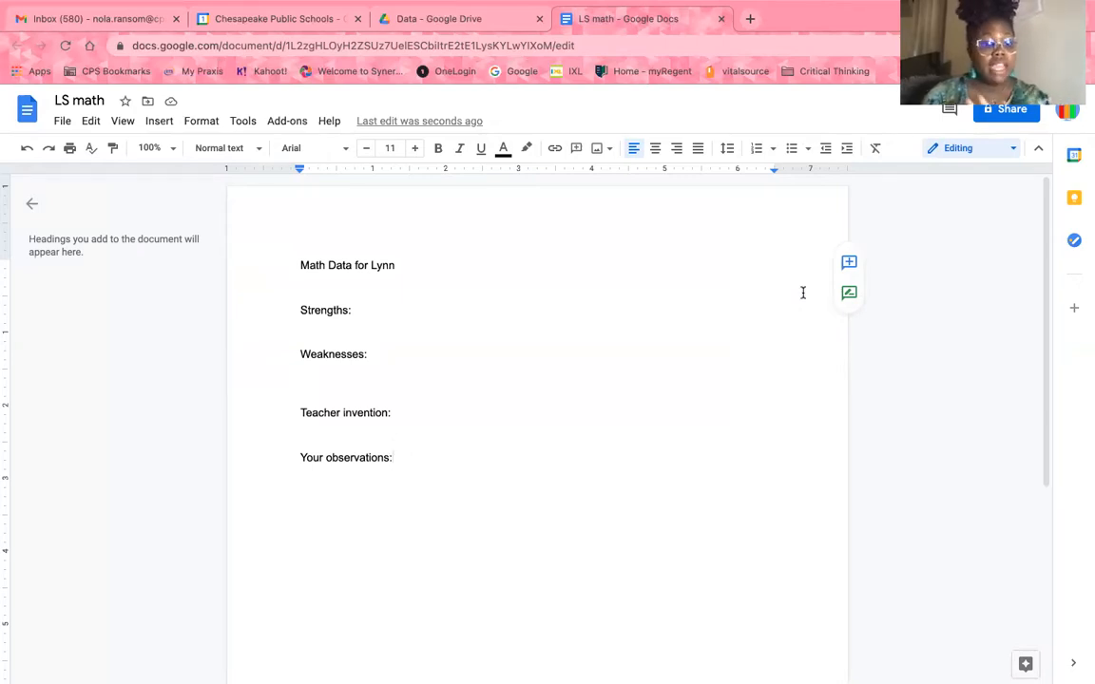
Step: Close the LS math document, reopen it from the Data folder to check its saved contents, and close it again
left_click(720, 19)
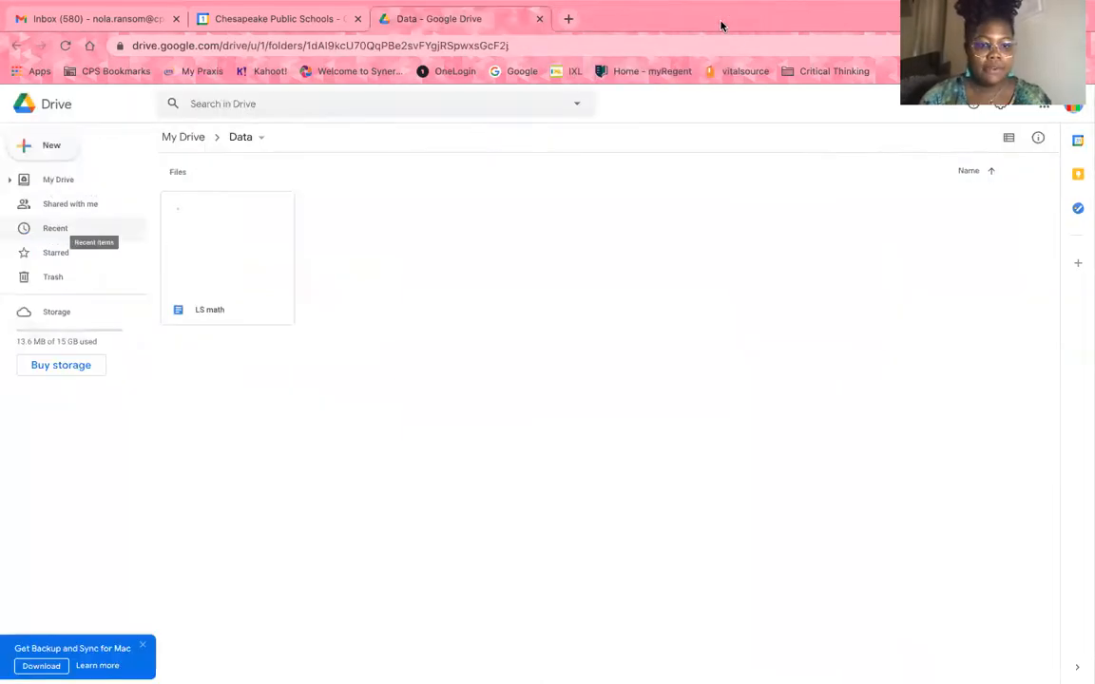
left_click(188, 237)
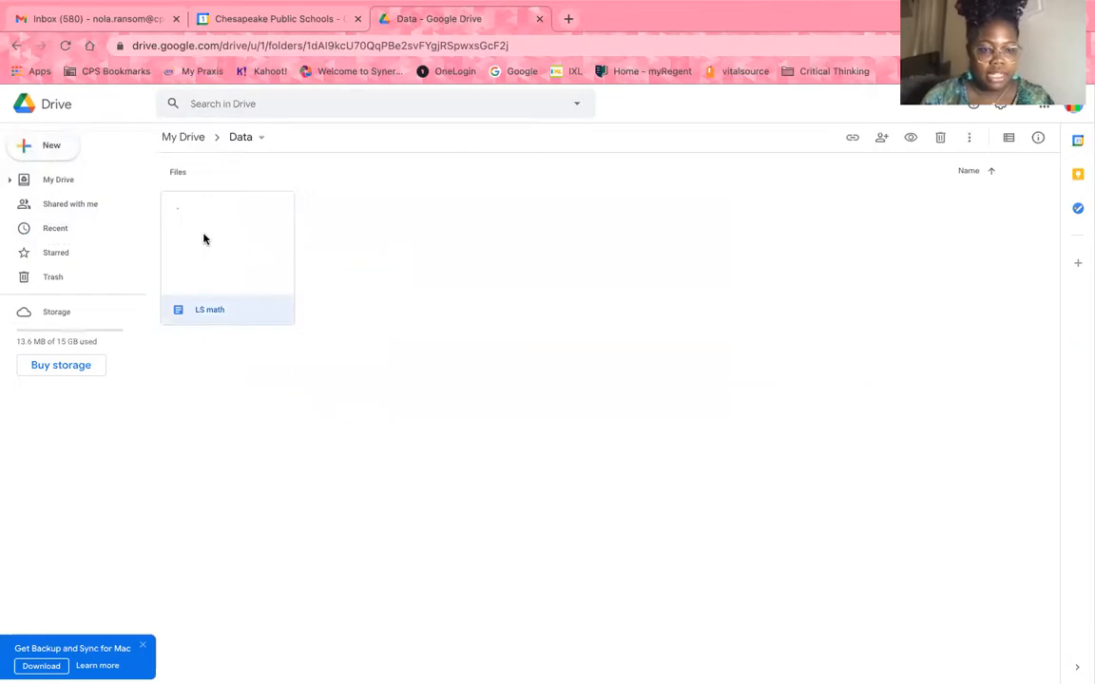
double_click(203, 239)
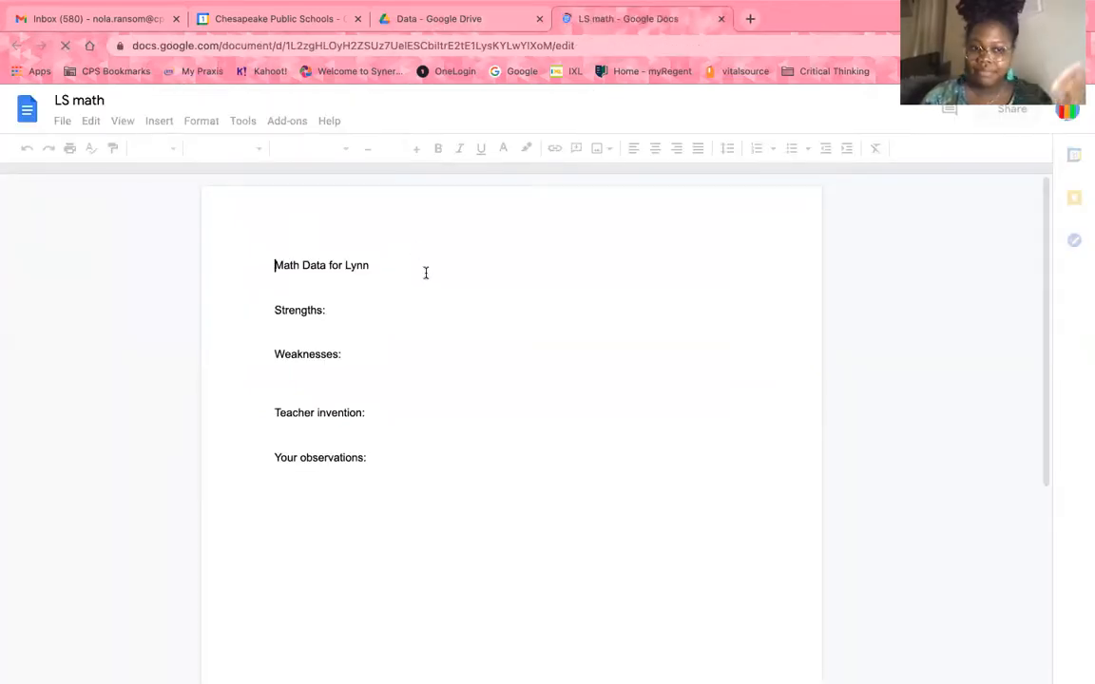
left_click(721, 20)
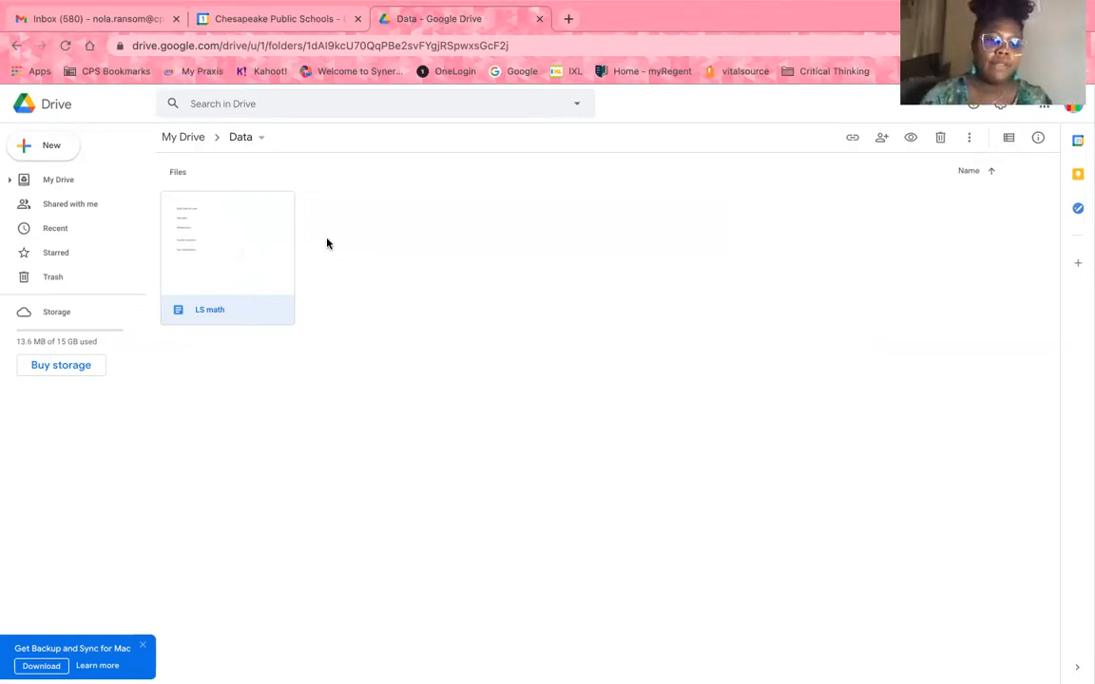
Step: Create a folder named "Case load" inside the Teacher Mock folder of My Drive
left_click(198, 139)
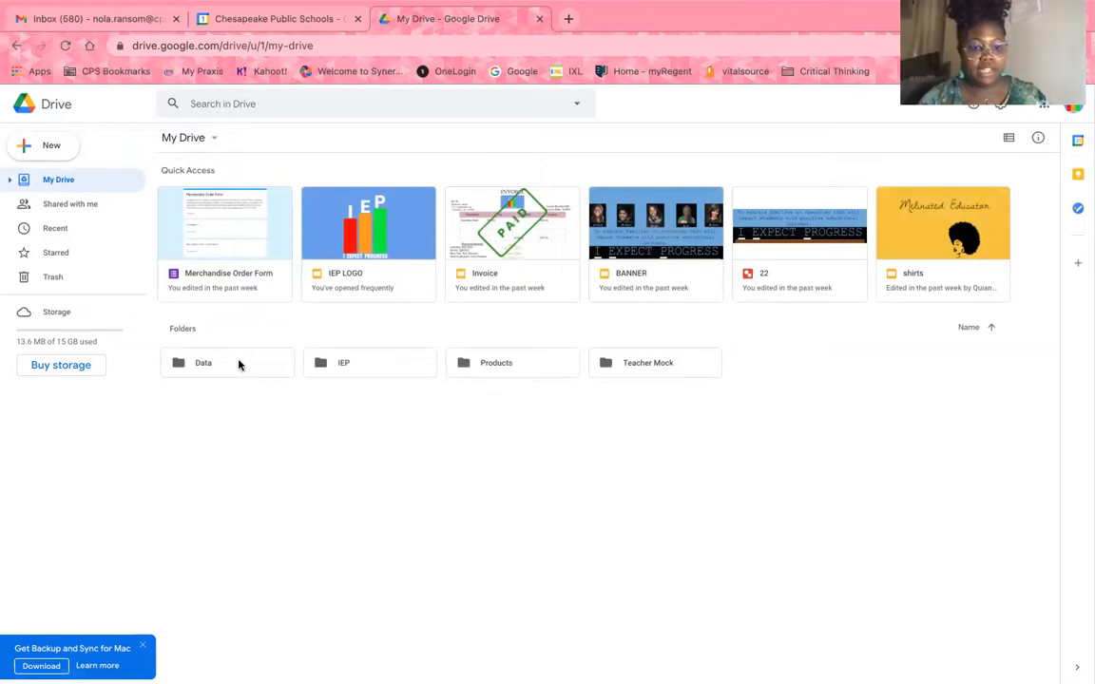
left_click(660, 370)
double_click(661, 370)
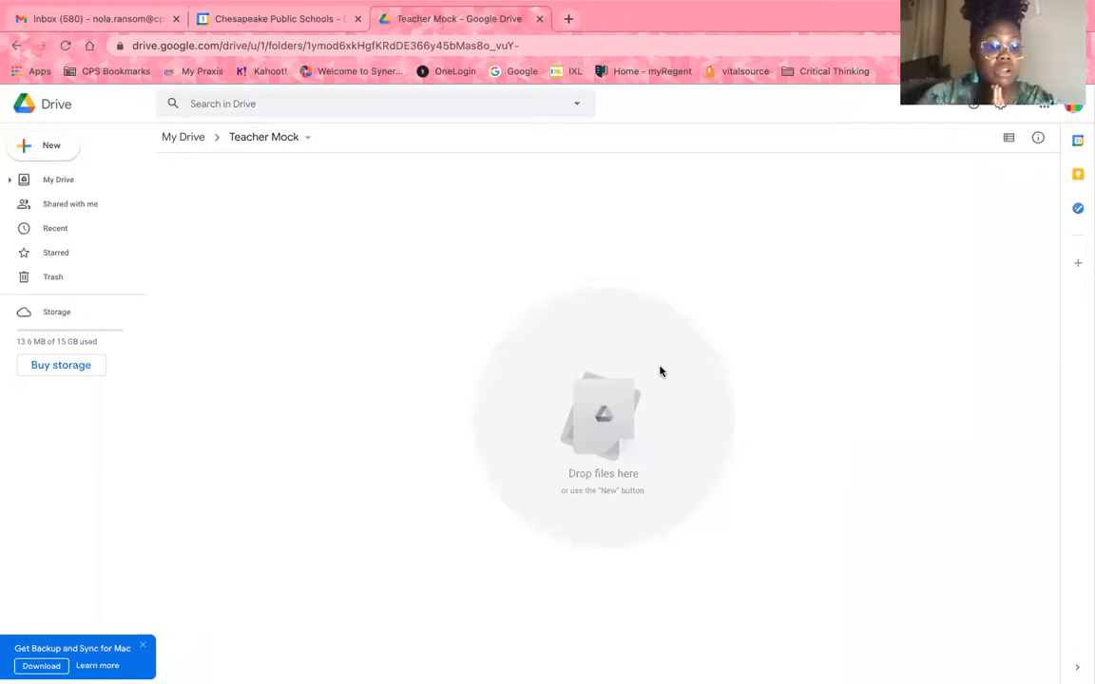
left_click(48, 145)
left_click(74, 155)
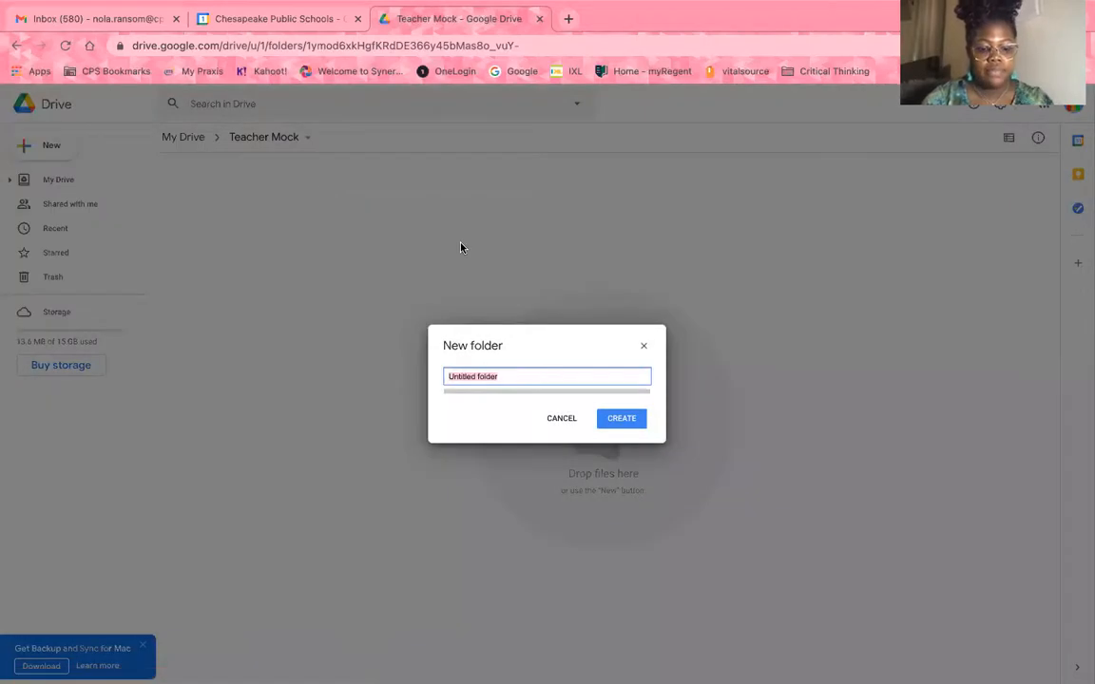
type("Case load")
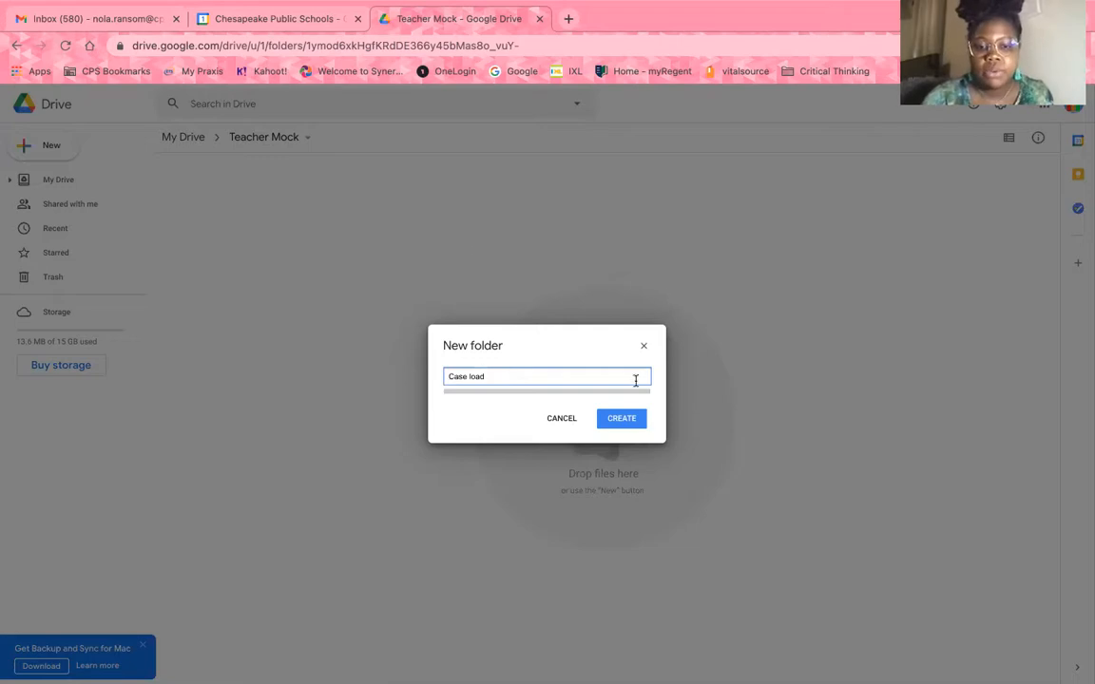
left_click(631, 428)
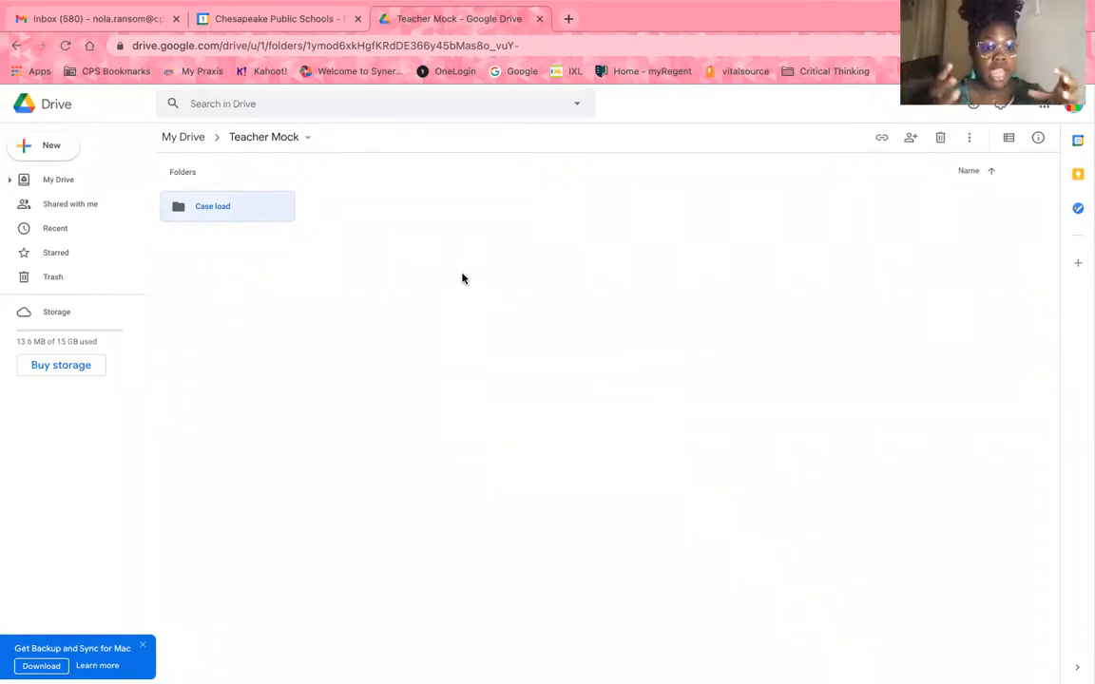
Step: Create a subfolder named "Student 1" inside the Case load folder
double_click(248, 213)
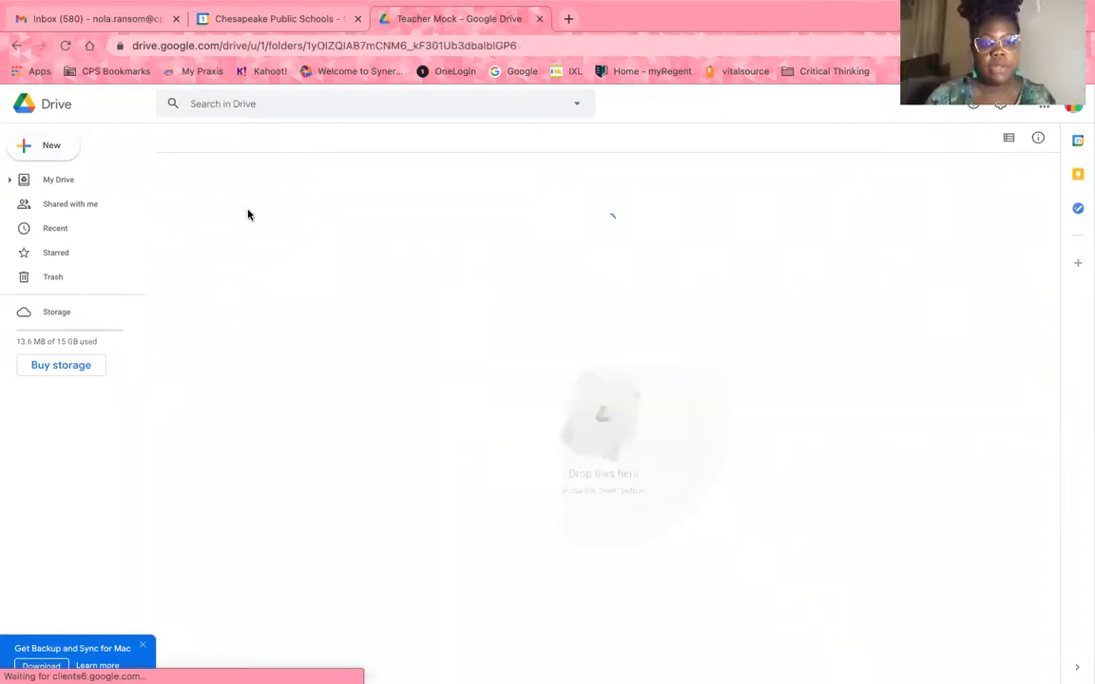
left_click(54, 147)
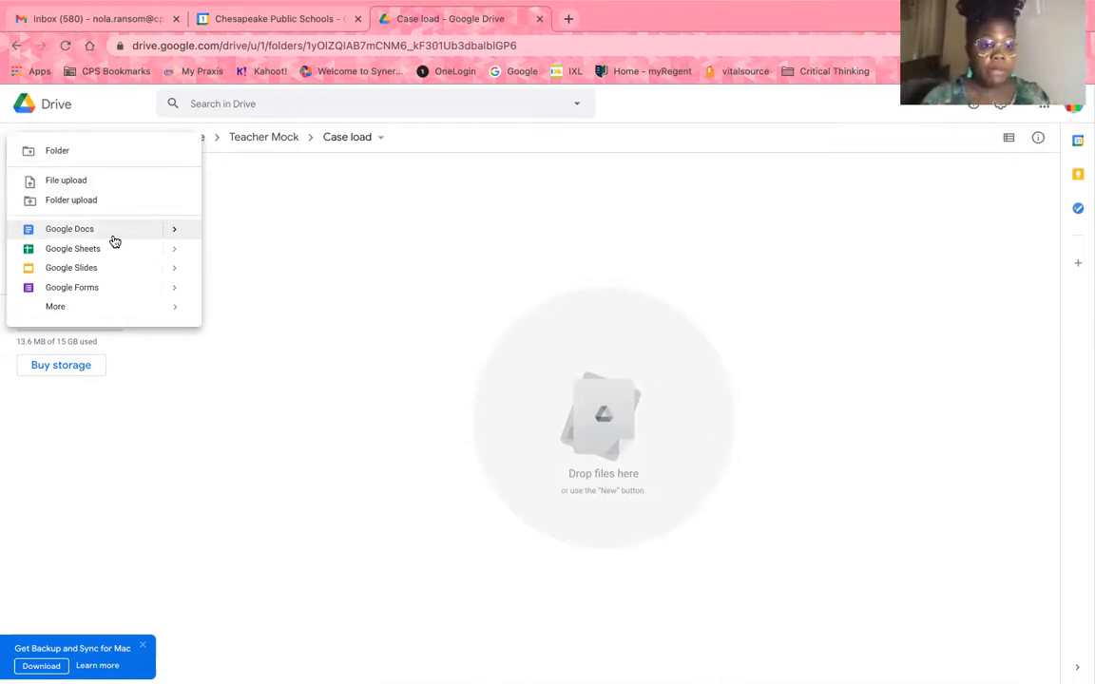
left_click(66, 158)
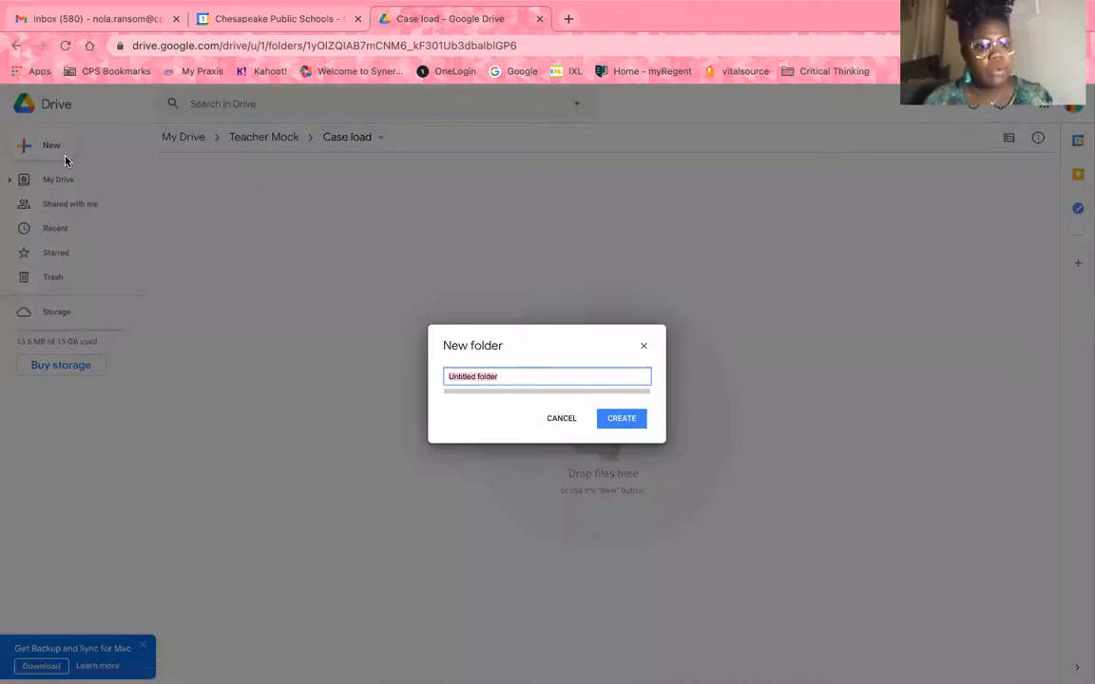
type("Student 1")
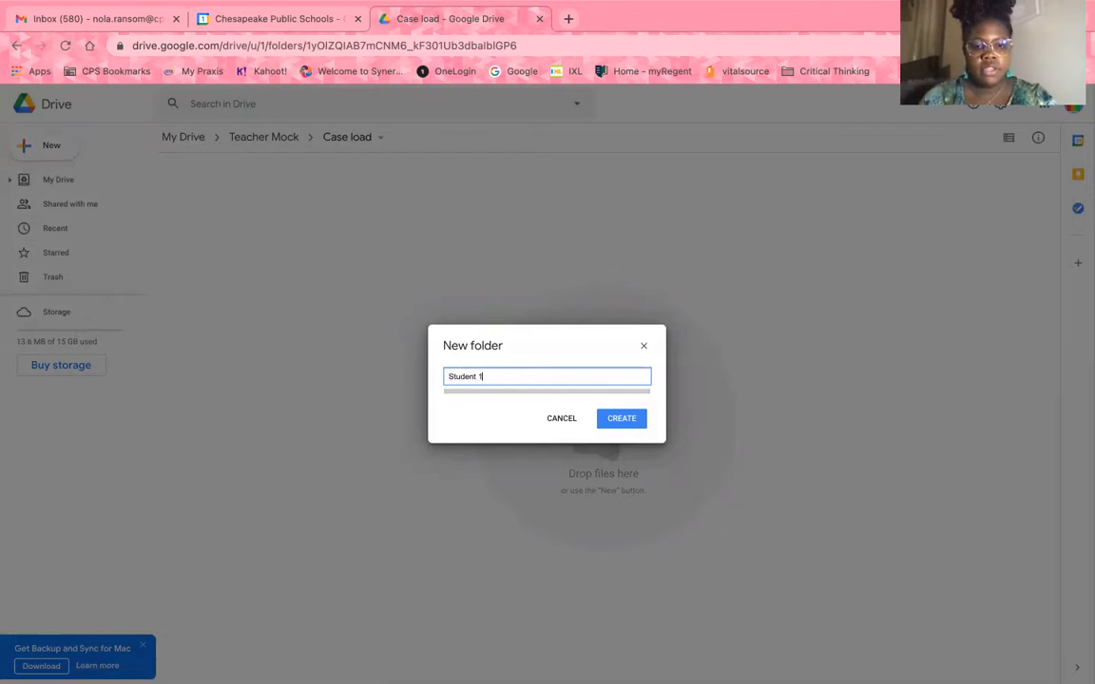
left_click(627, 421)
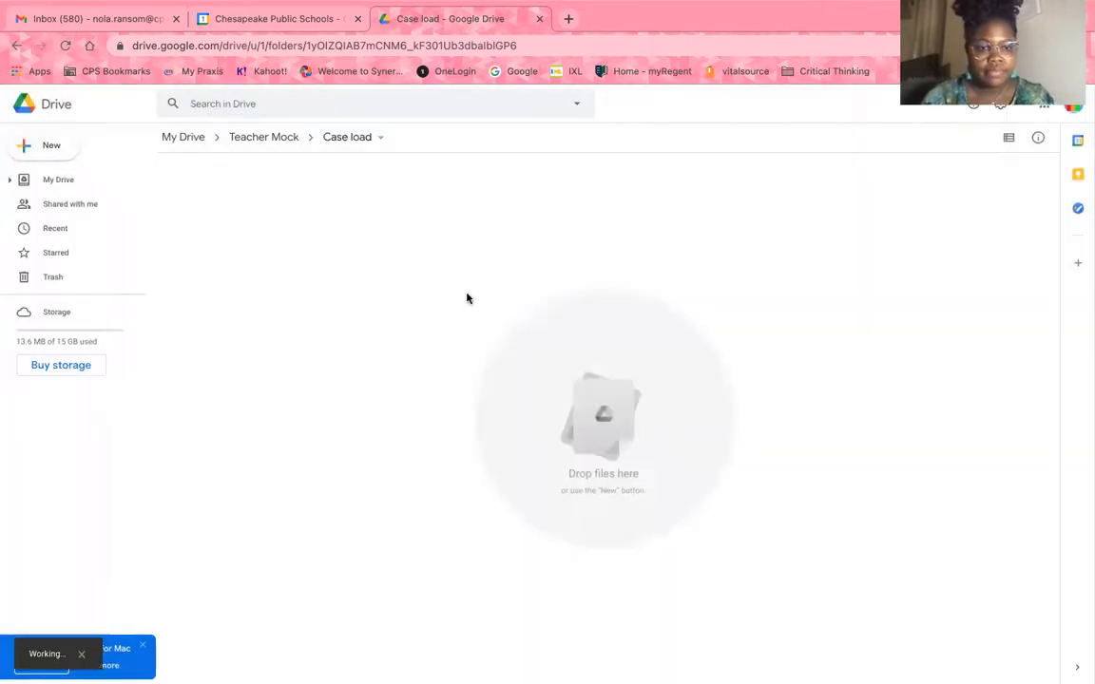
Step: Add a second subfolder named "student 2" to the Case load folder
left_click(52, 150)
left_click(74, 151)
type("student 2")
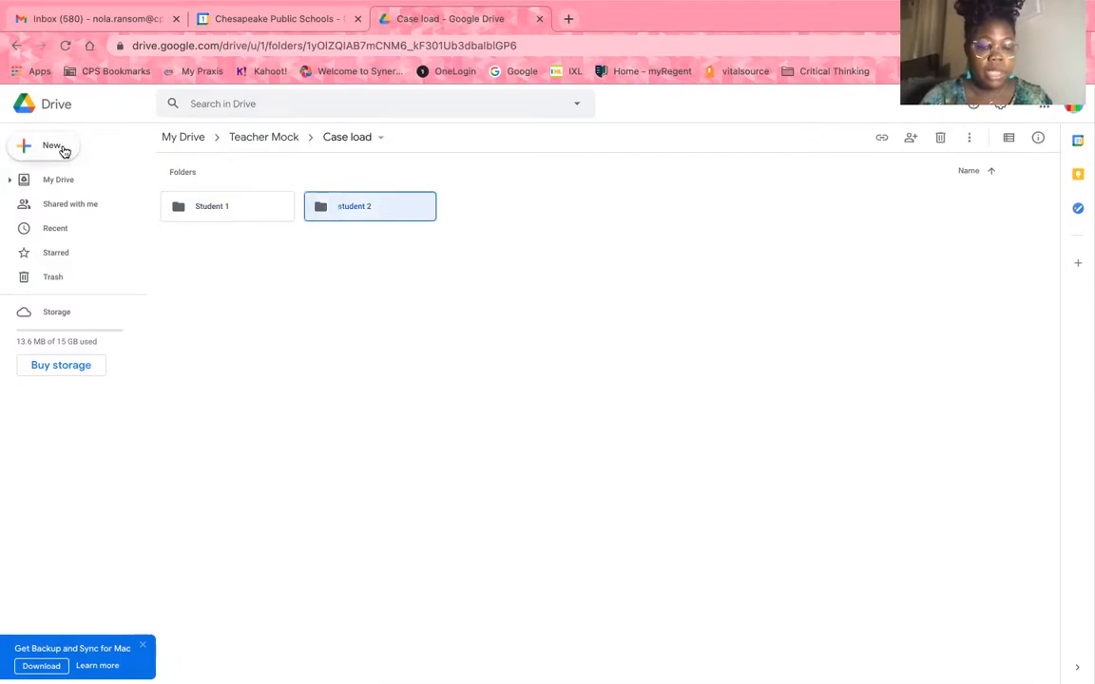
left_click(63, 150)
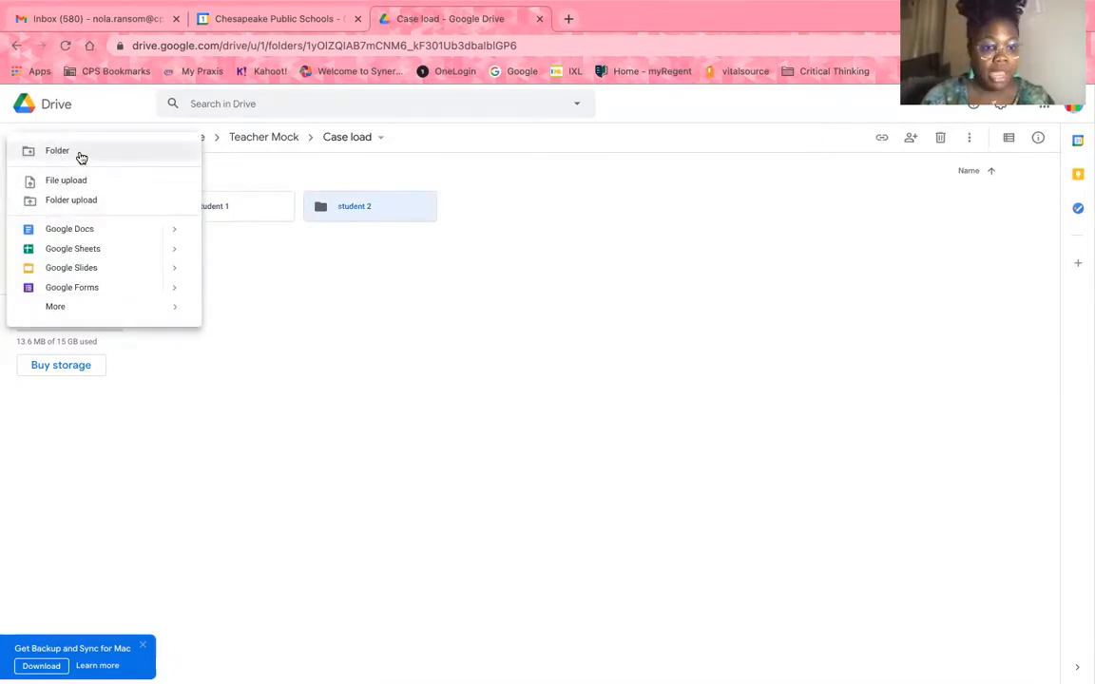
left_click(374, 286)
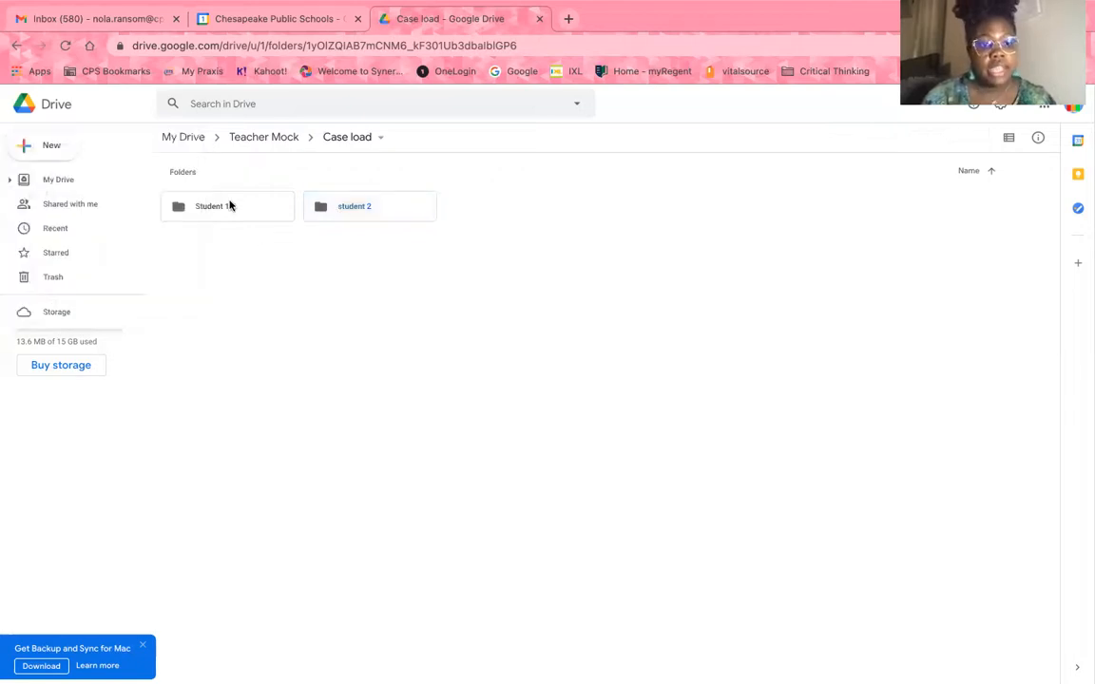
Step: Enter a person's name in the sharing settings of the Student 1 folder, and leave without sharing it
right_click(229, 206)
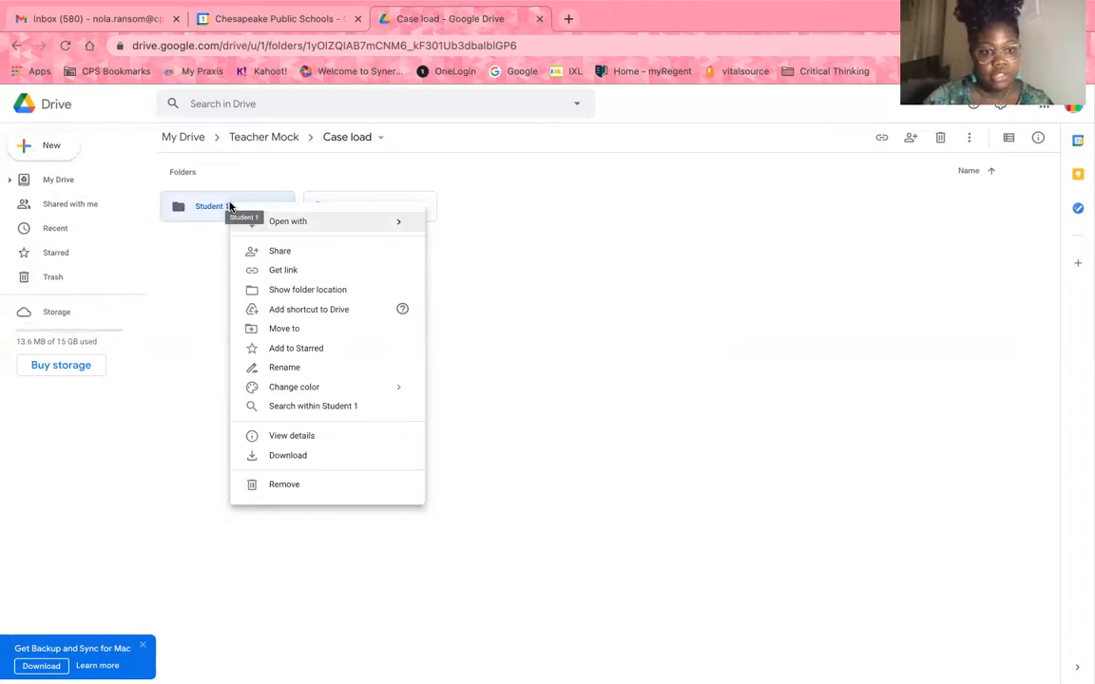
left_click(271, 253)
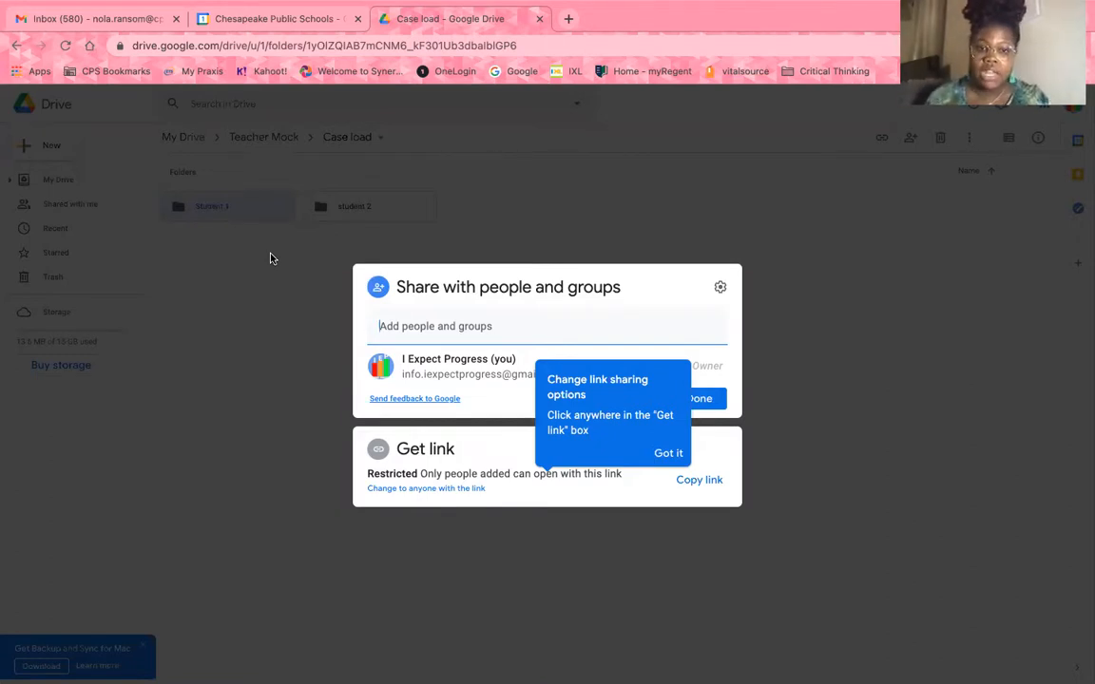
type("jane smith")
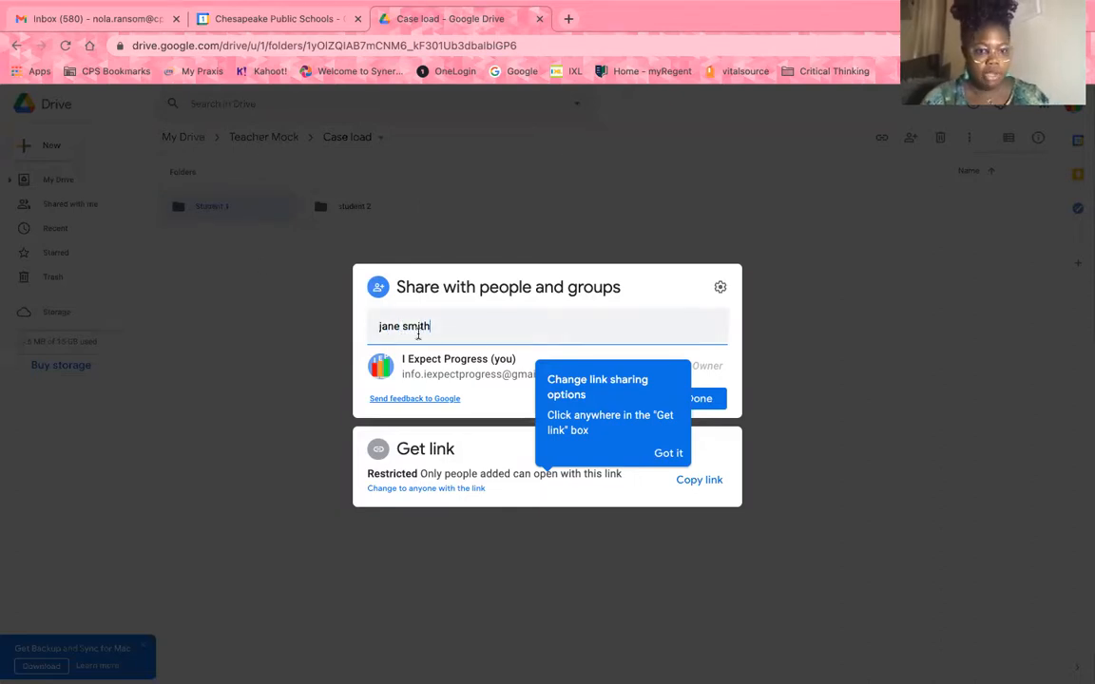
mouse_move(480, 373)
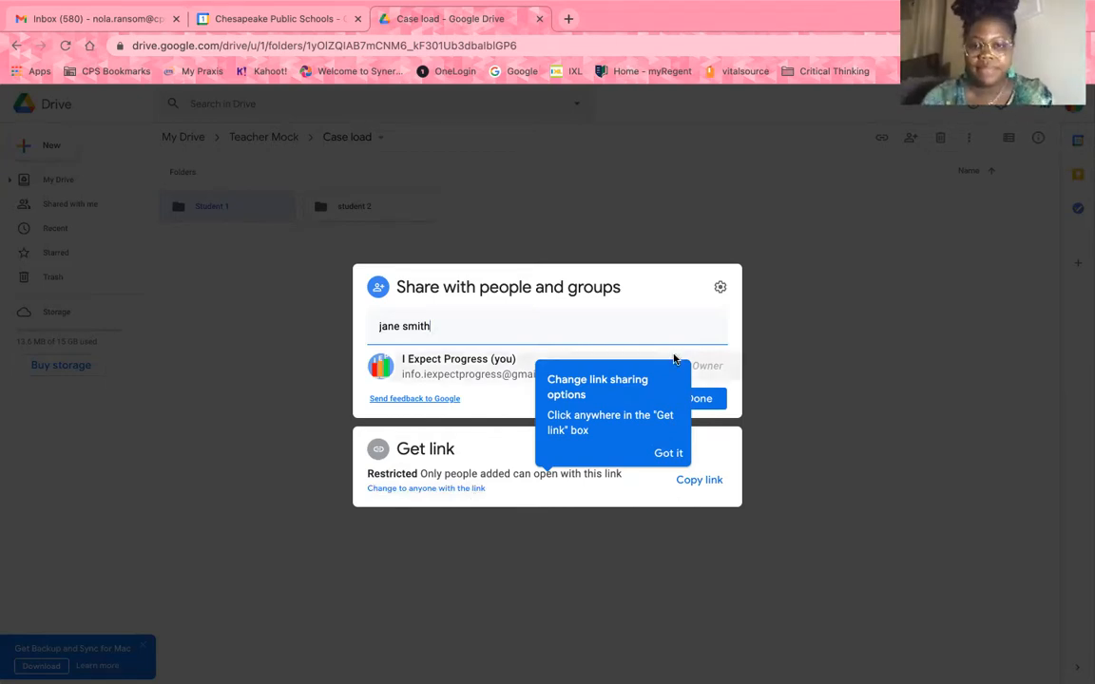
left_click(768, 266)
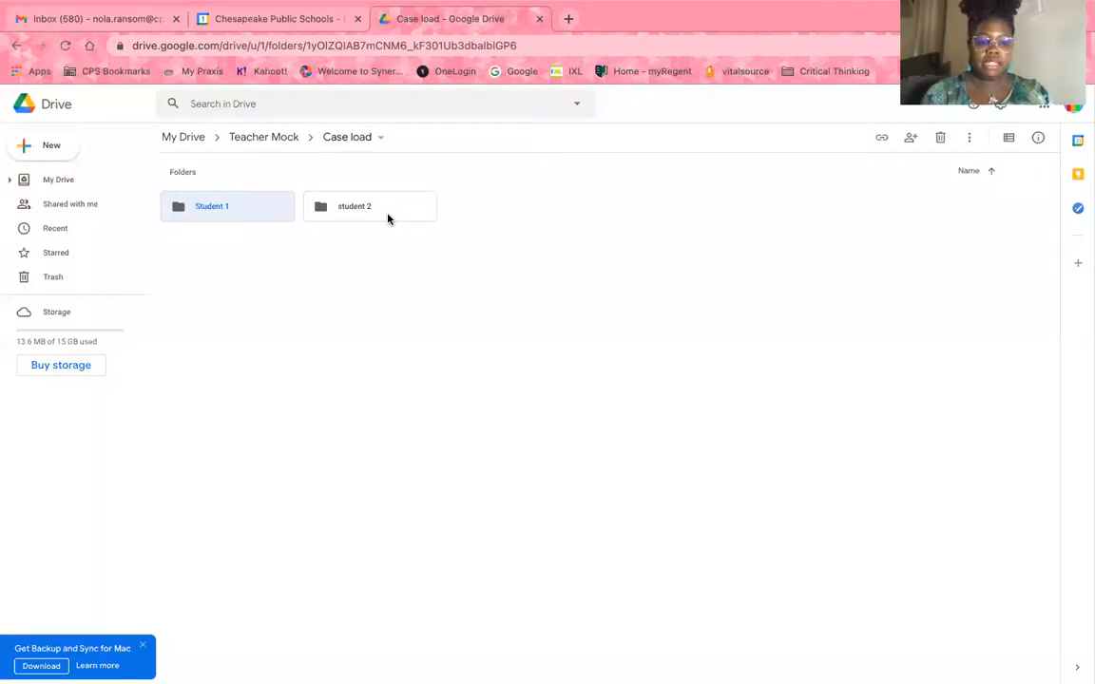
left_click(53, 150)
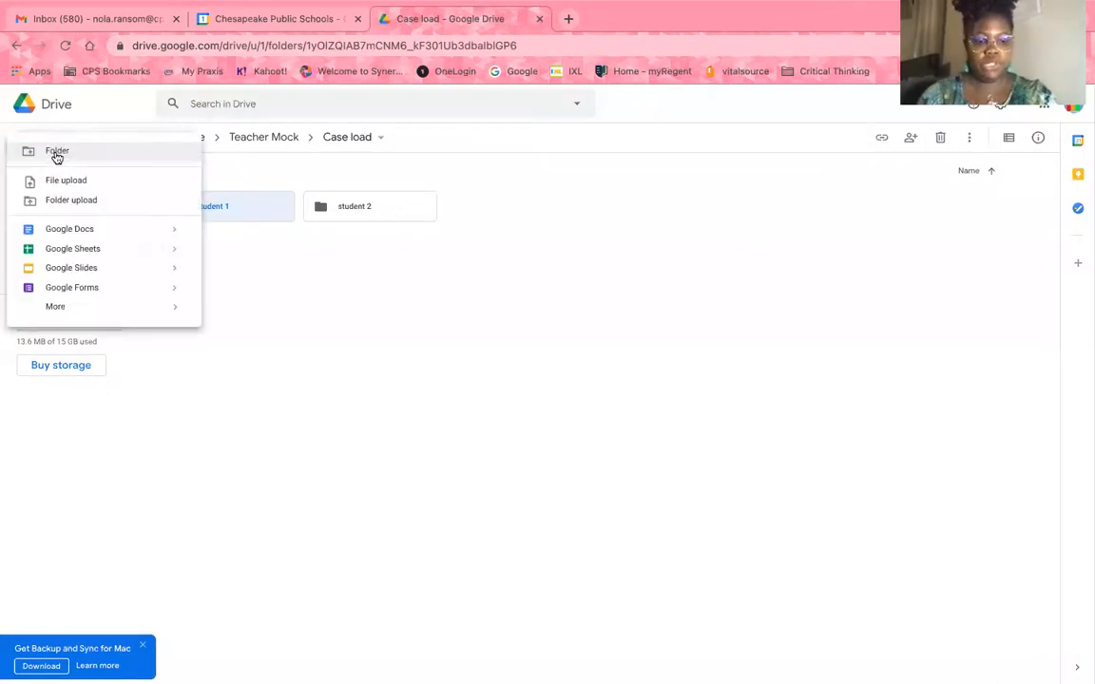
left_click(55, 155)
key("d")
key("t")
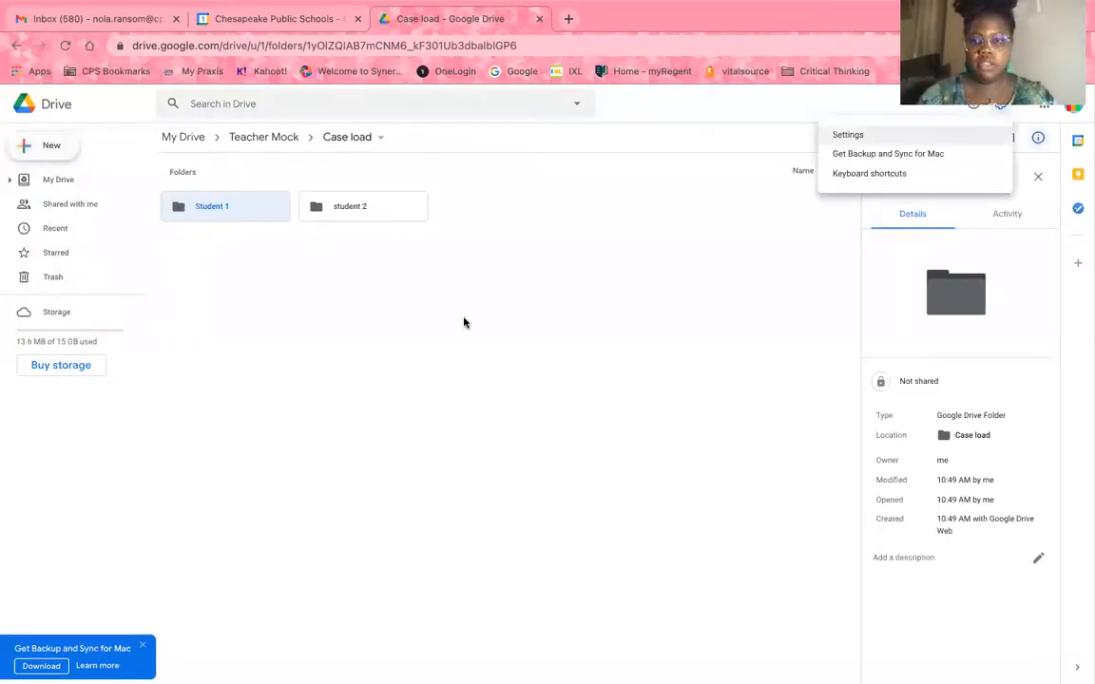
left_click(464, 323)
Step: Add a third subfolder named "student 3" to the Case load folder
left_click(61, 147)
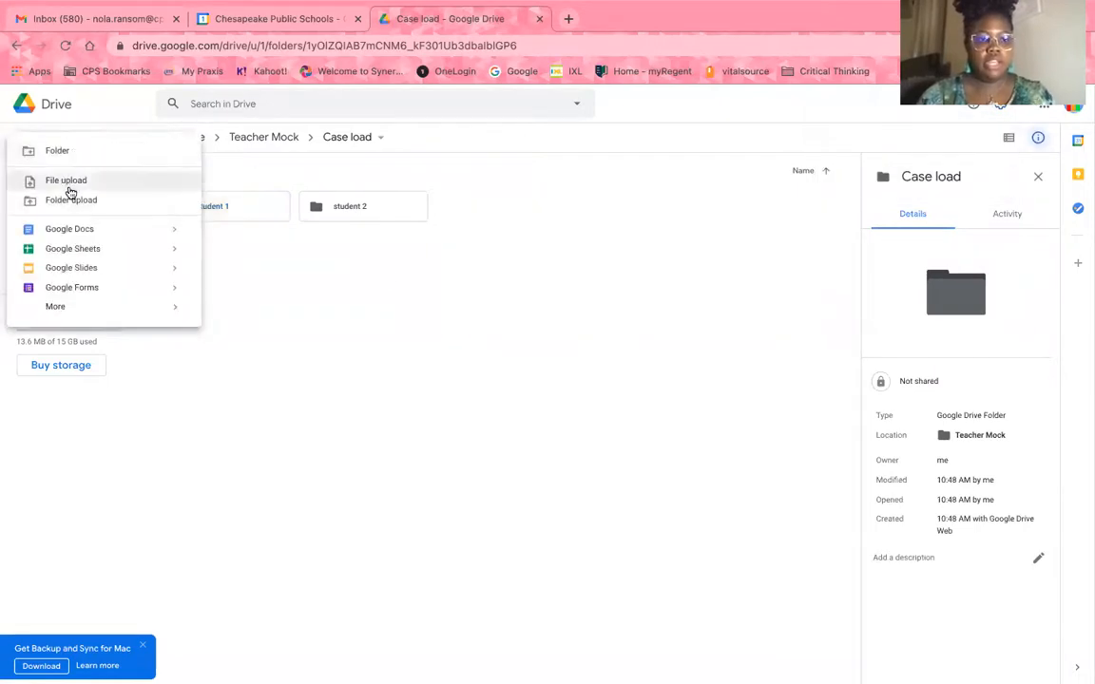
left_click(75, 157)
type("student3")
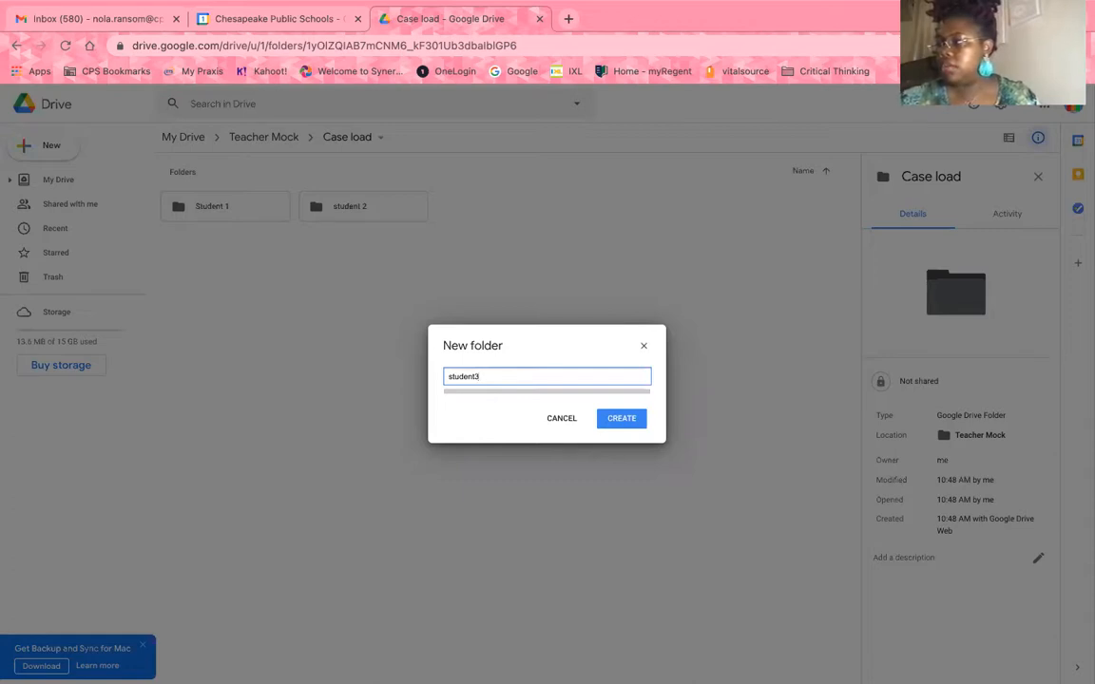
key("BackSpace")
type("3")
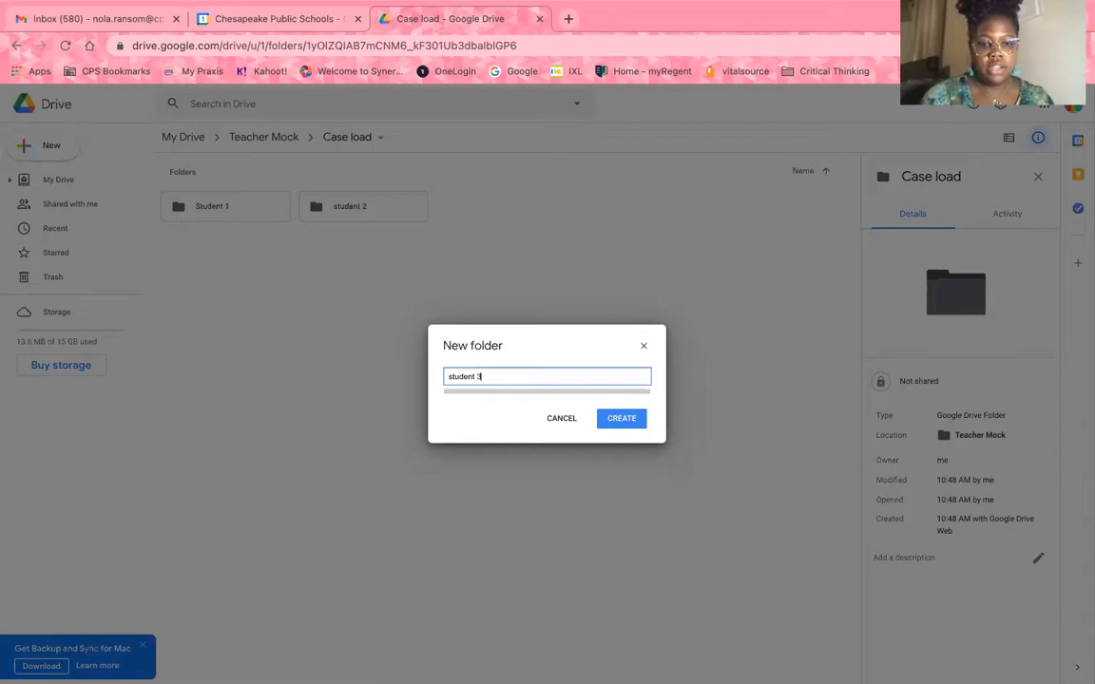
left_click(628, 422)
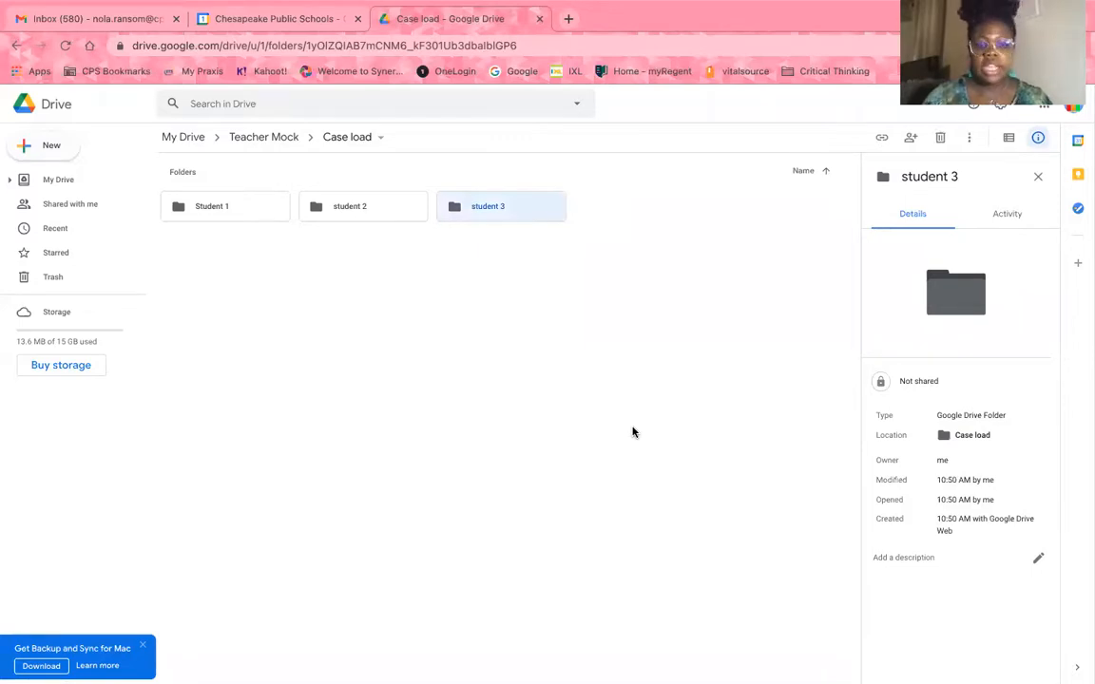
Step: Change the color of the Student 1 folder to red and the student 2 folder to blue
right_click(196, 208)
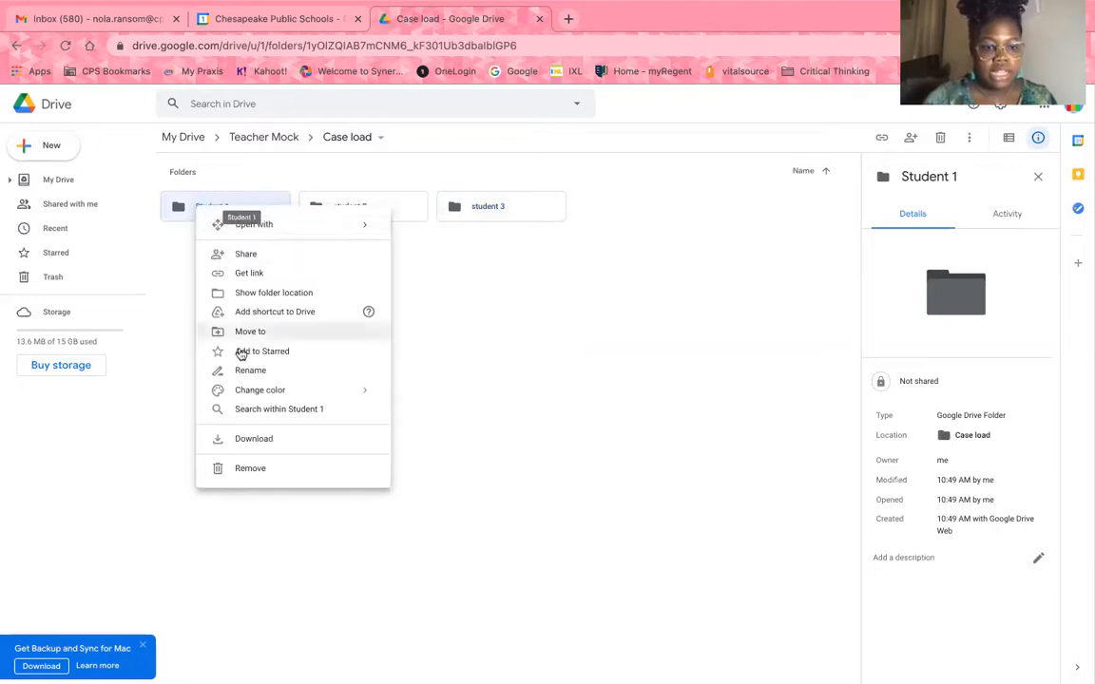
mouse_move(254, 388)
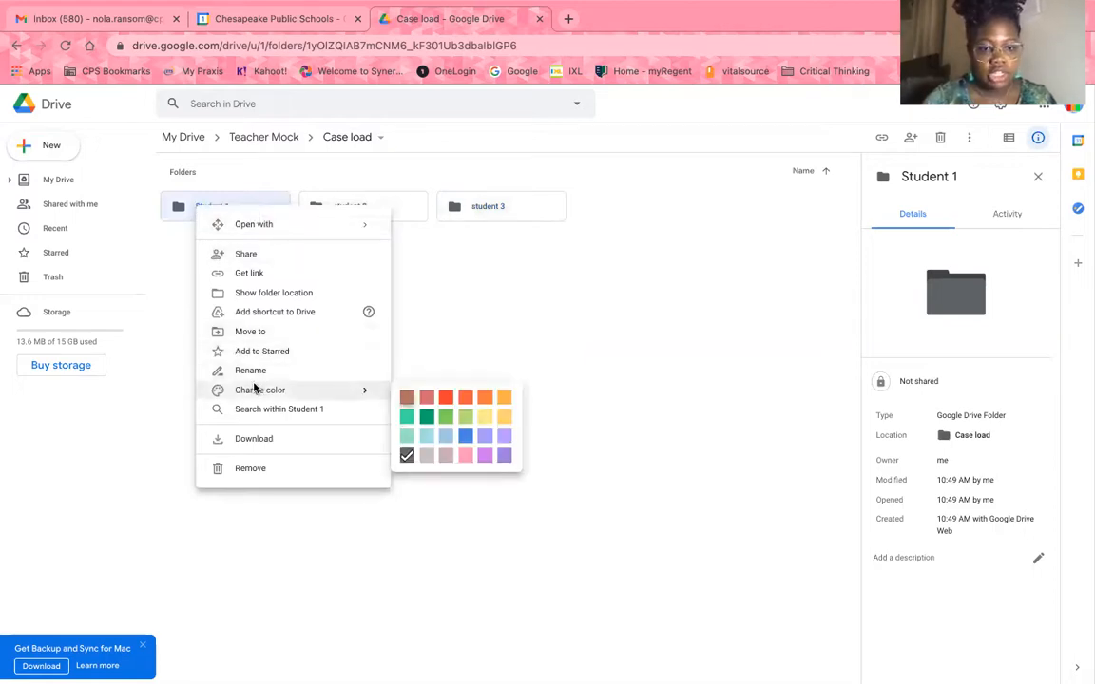
left_click(446, 397)
right_click(385, 218)
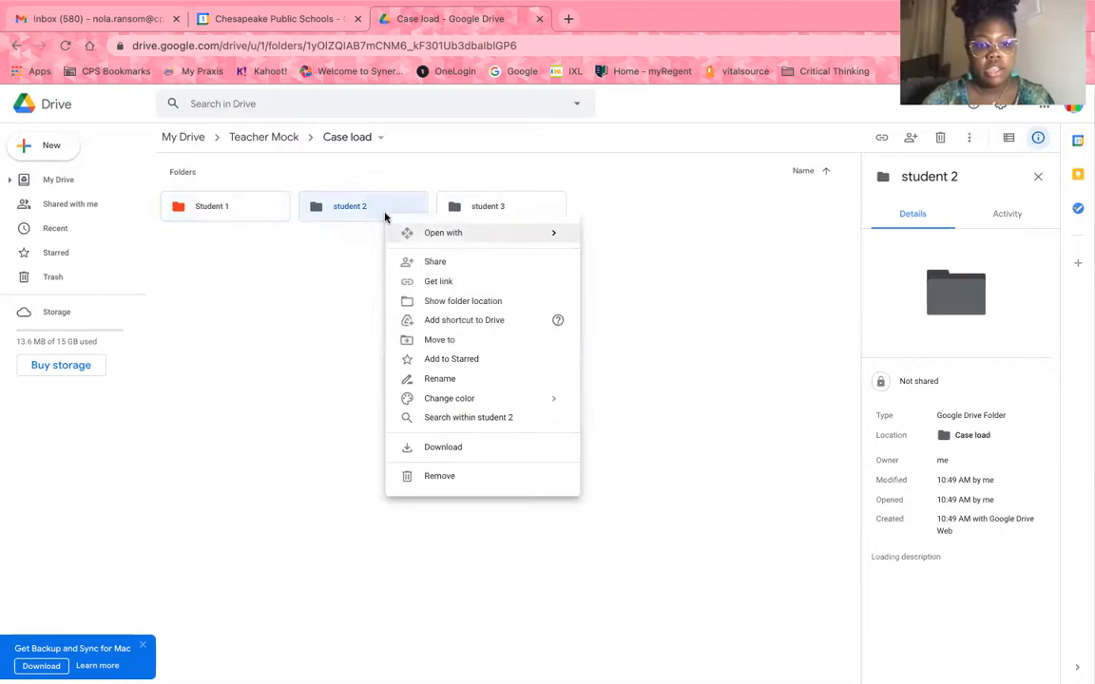
mouse_move(463, 403)
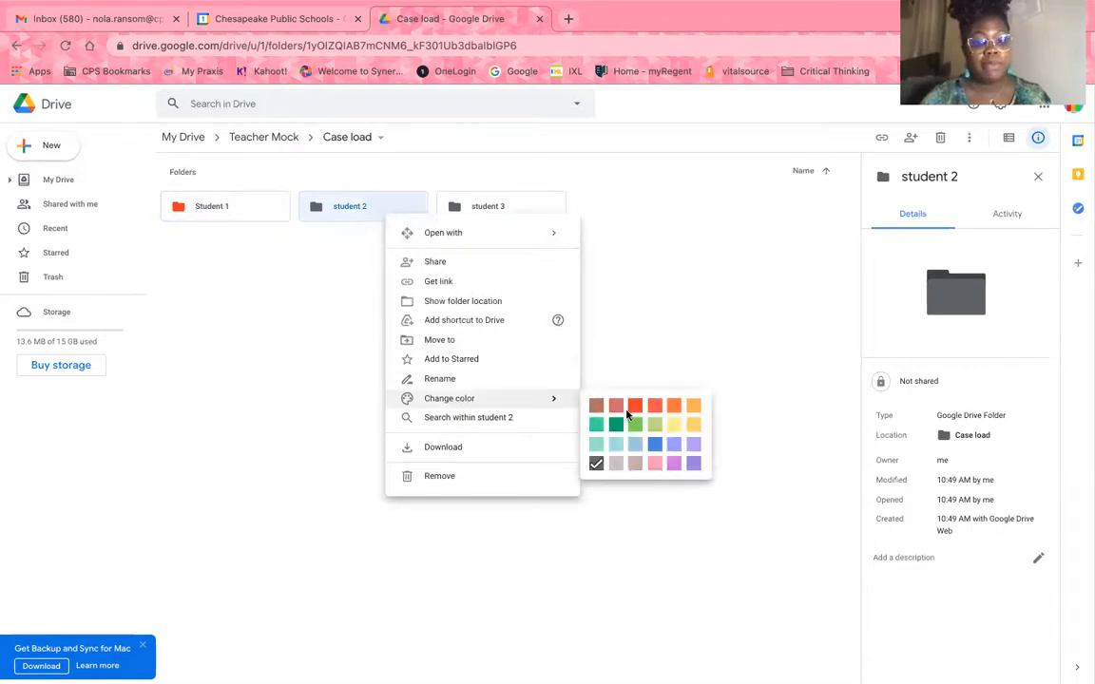
left_click(655, 444)
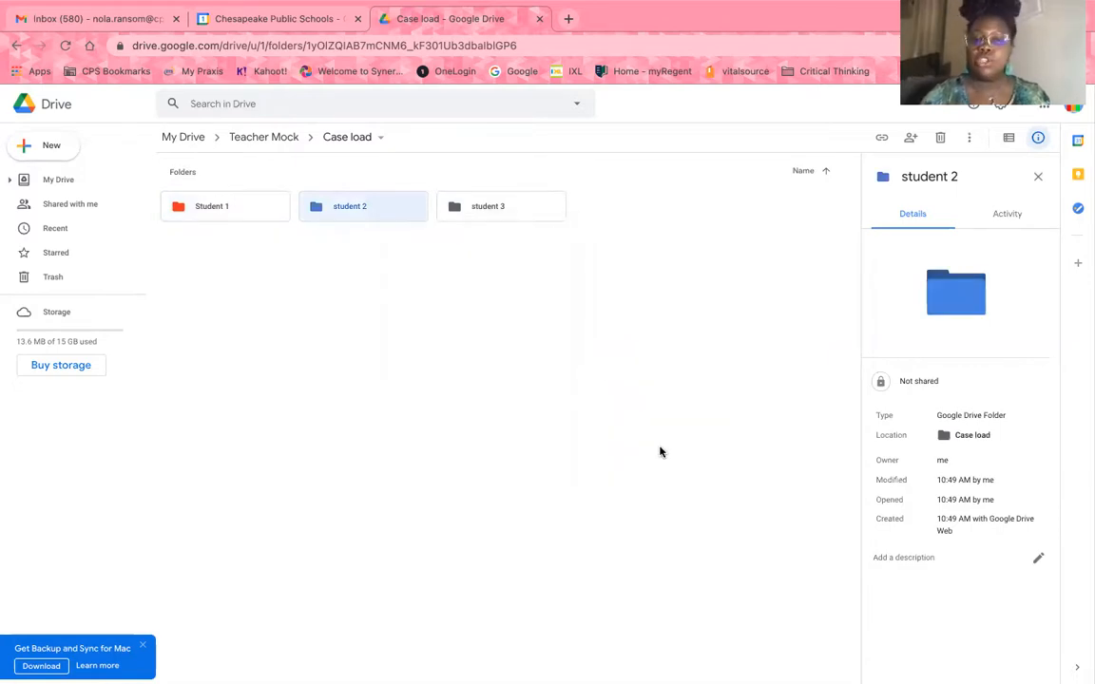
Step: Change the color of the student 3 folder to yellow
right_click(520, 215)
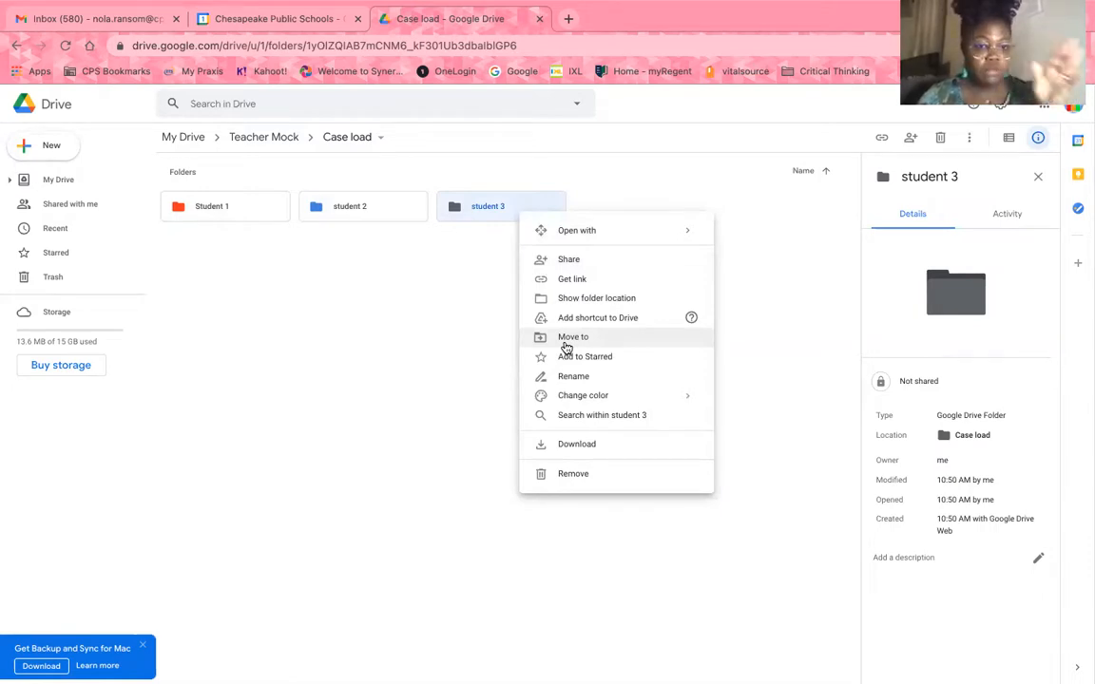
mouse_move(586, 398)
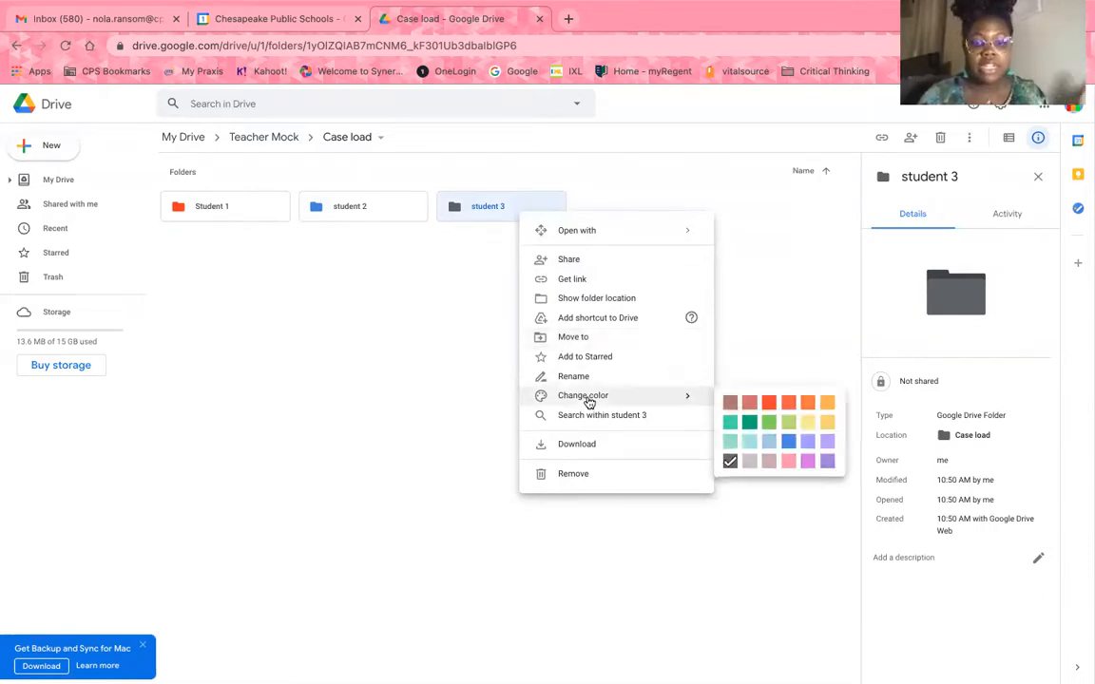
left_click(828, 430)
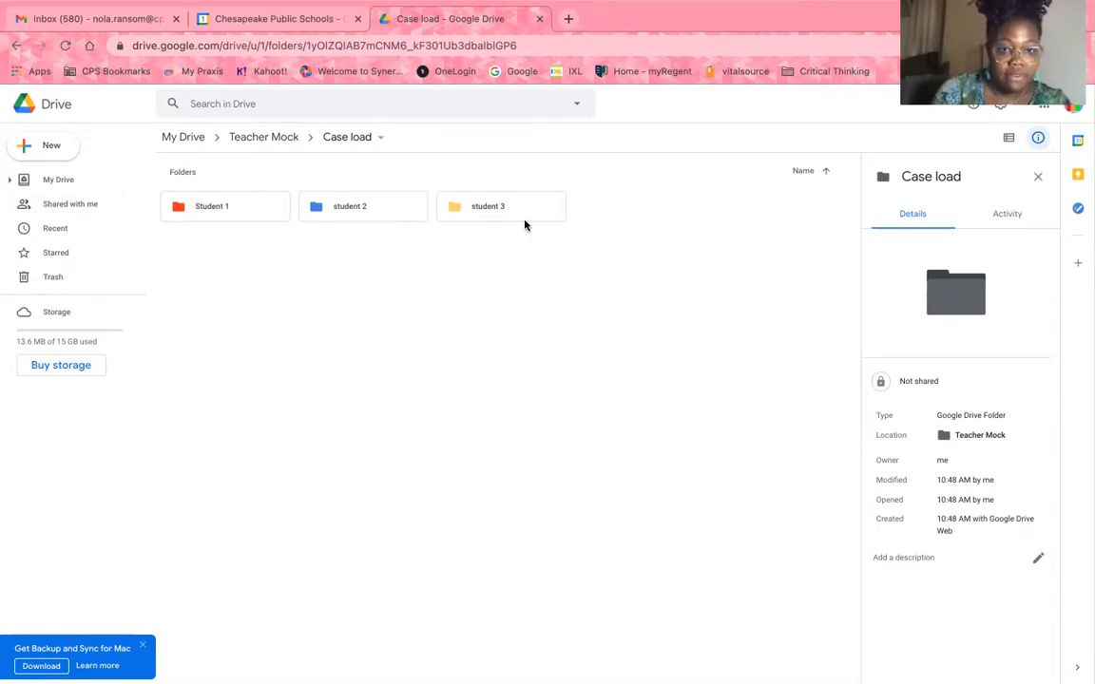
Step: Rename the Case load folder as "Case load SY 20-21"
left_click(367, 140)
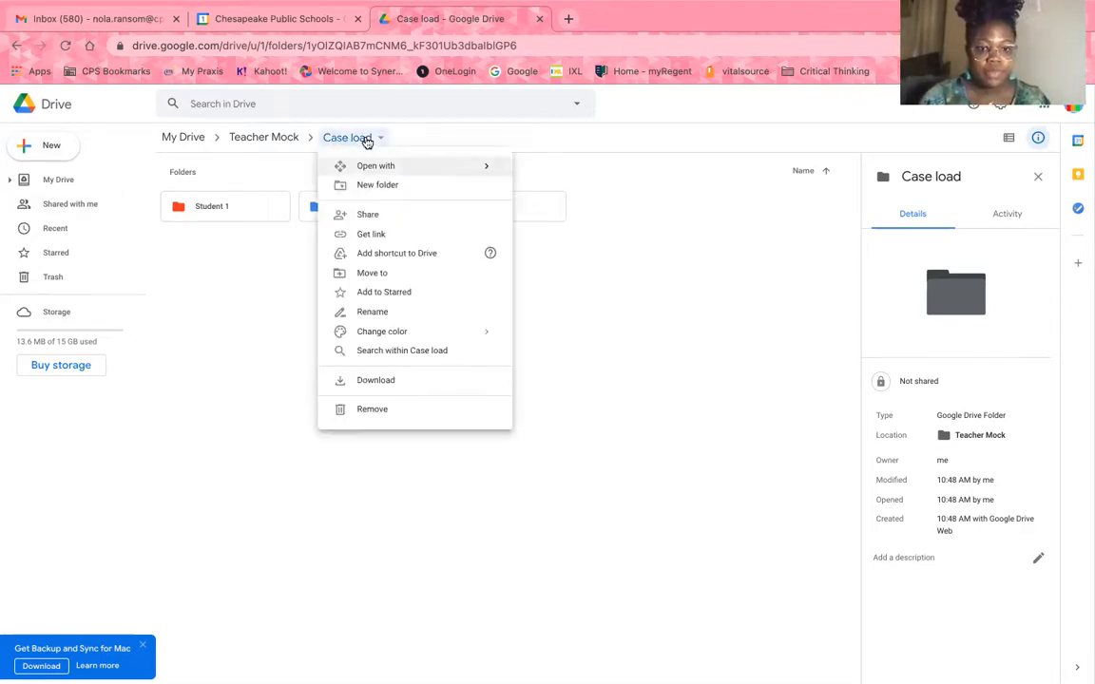
left_click(378, 313)
left_click(489, 381)
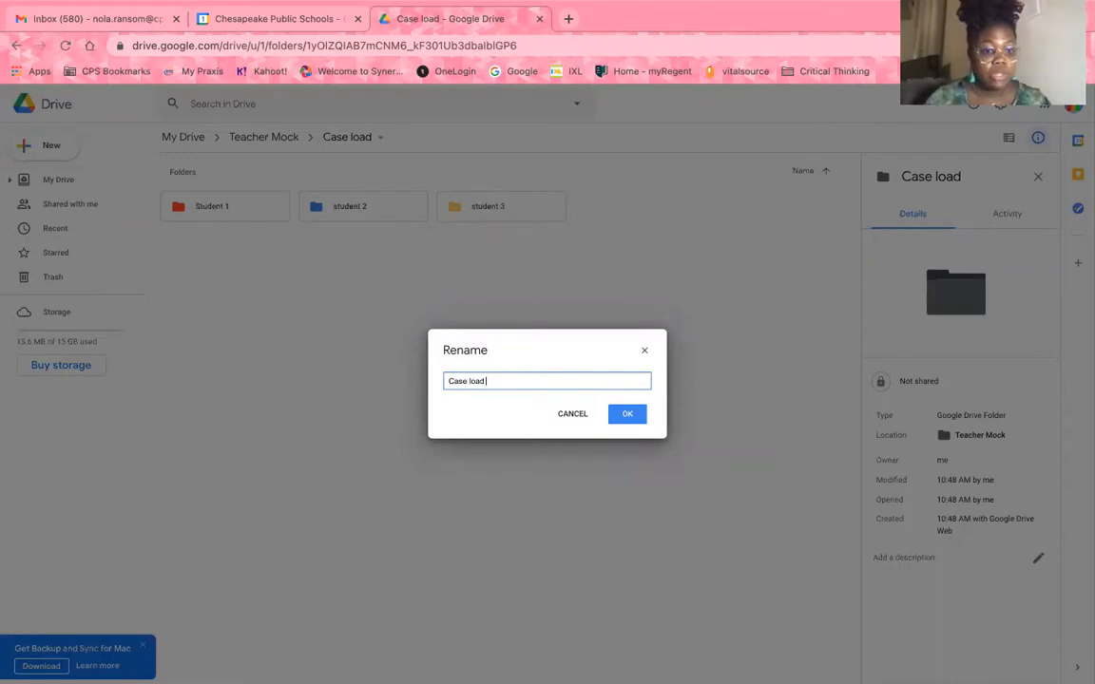
type("SY")
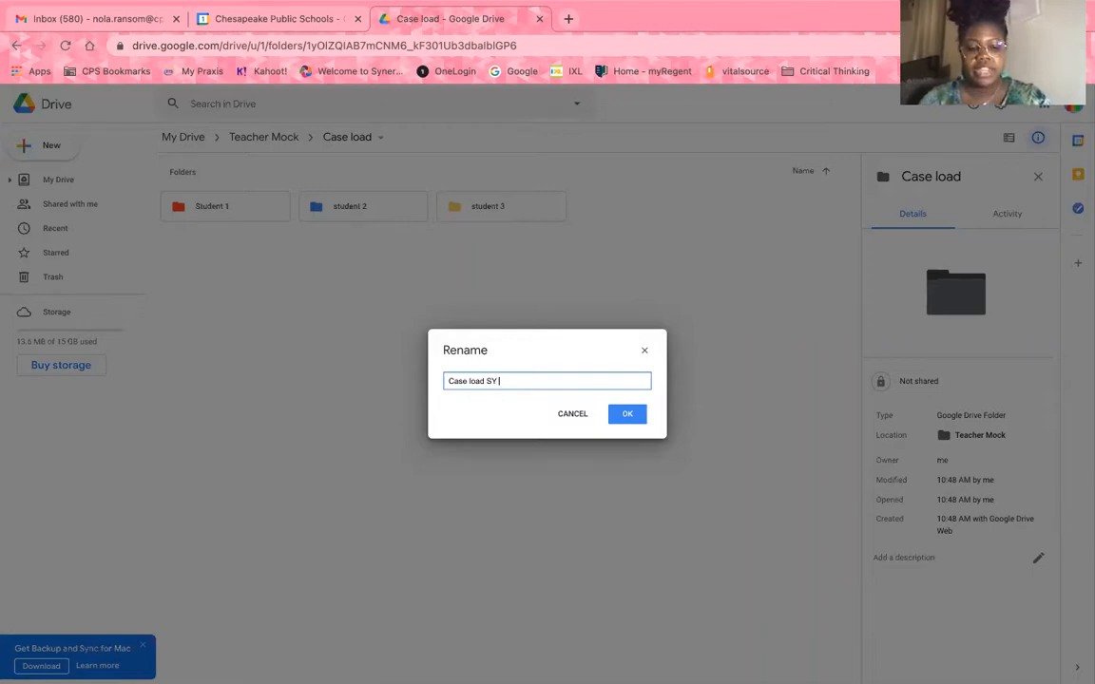
type(" 20-21")
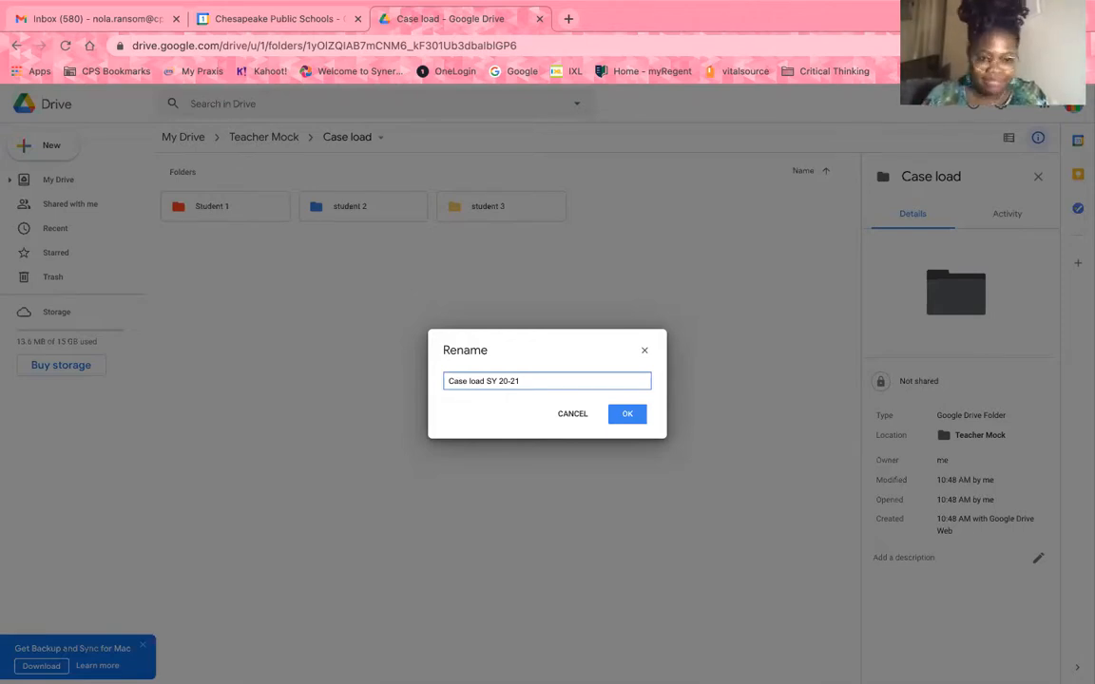
left_click(633, 414)
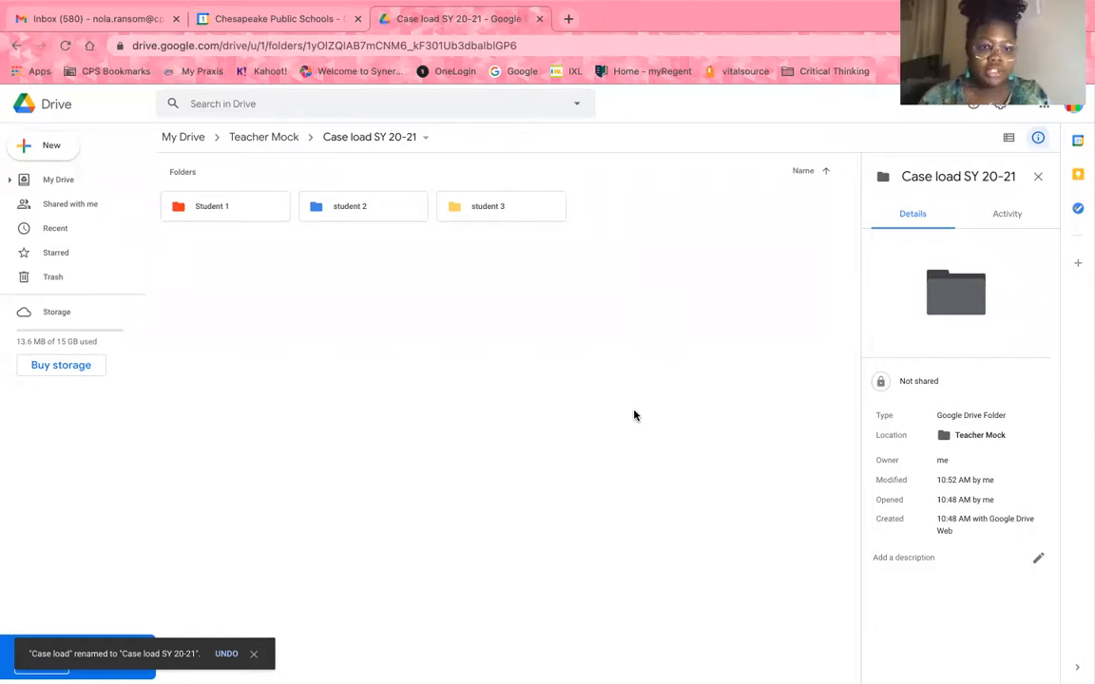
Step: Go up to the Teacher Mock folder and change the color of the Case load SY 20-21 folder to light red
left_click(262, 137)
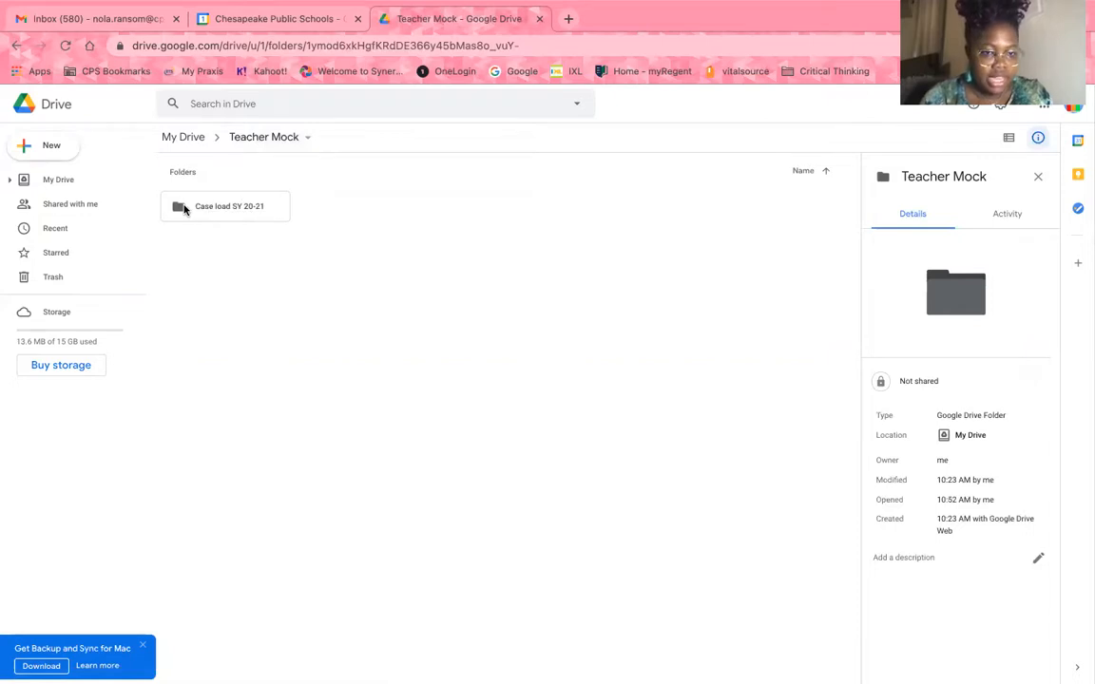
right_click(184, 210)
mouse_move(277, 398)
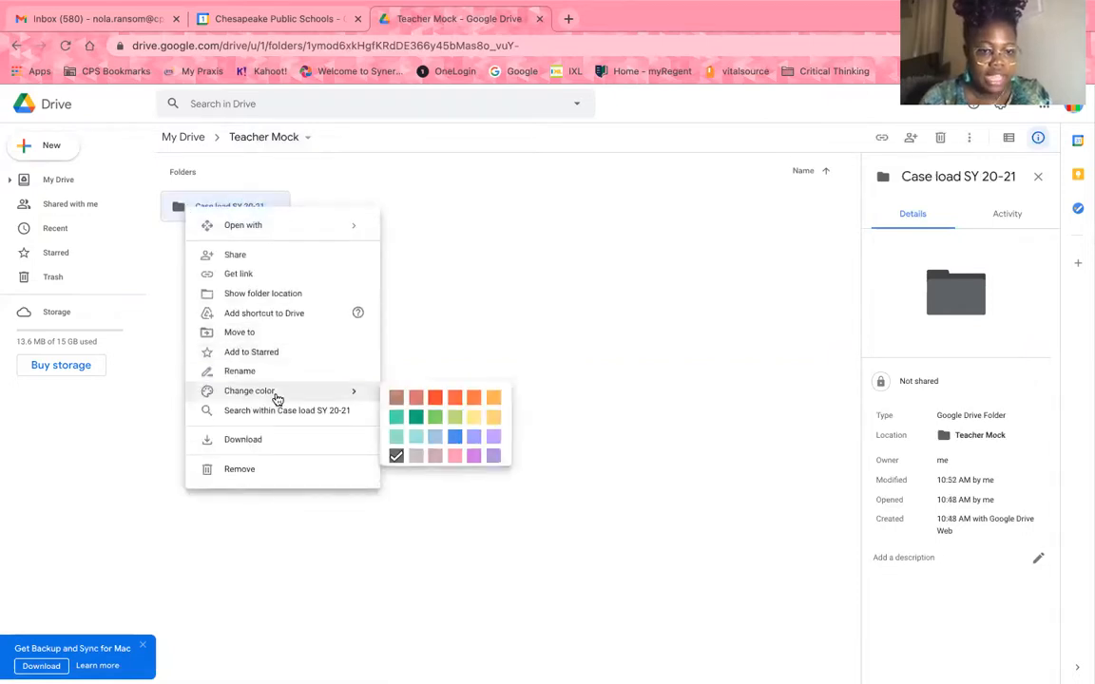
left_click(415, 397)
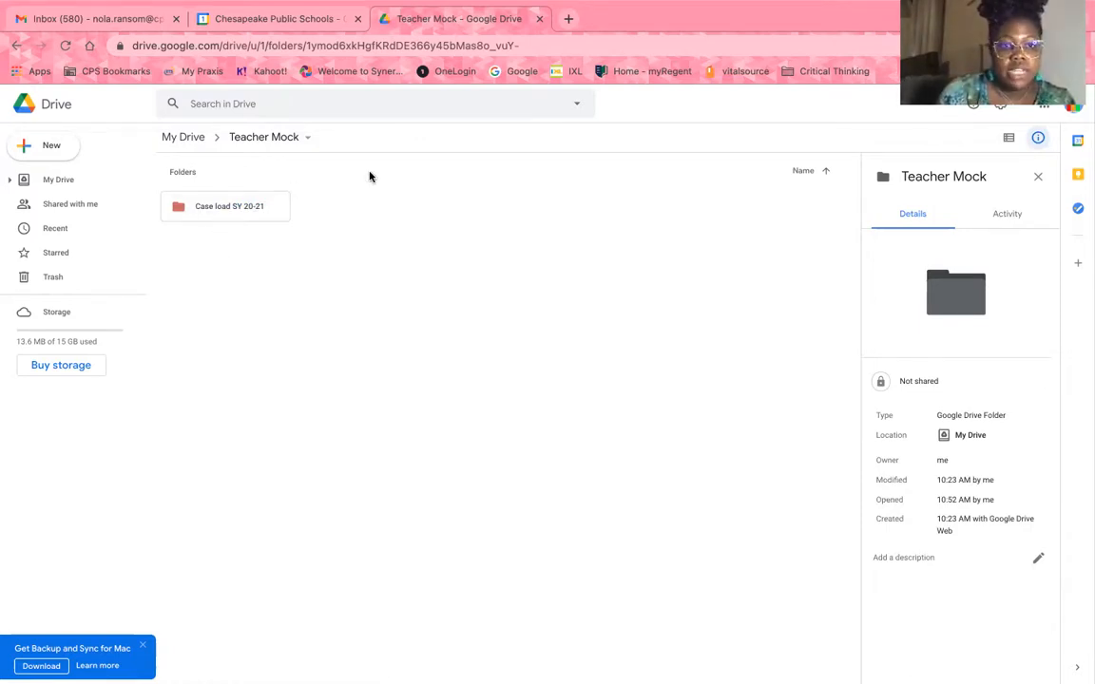
Step: Create a new blank Google Slides presentation inside the Case load SY 20-21 folder
double_click(253, 210)
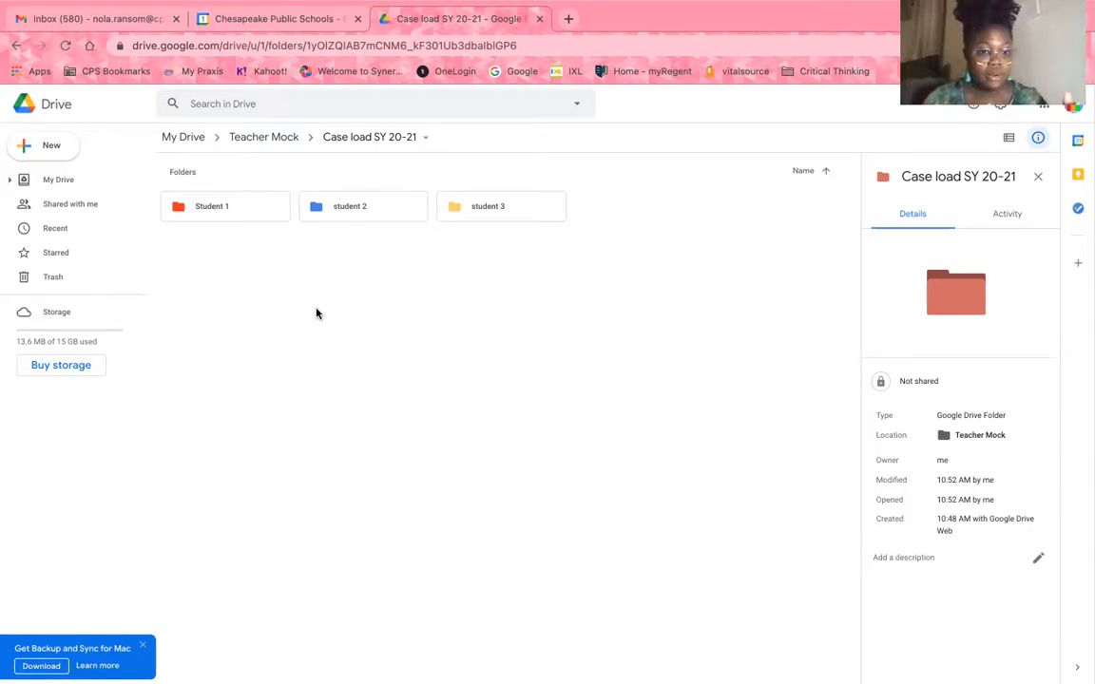
left_click(53, 151)
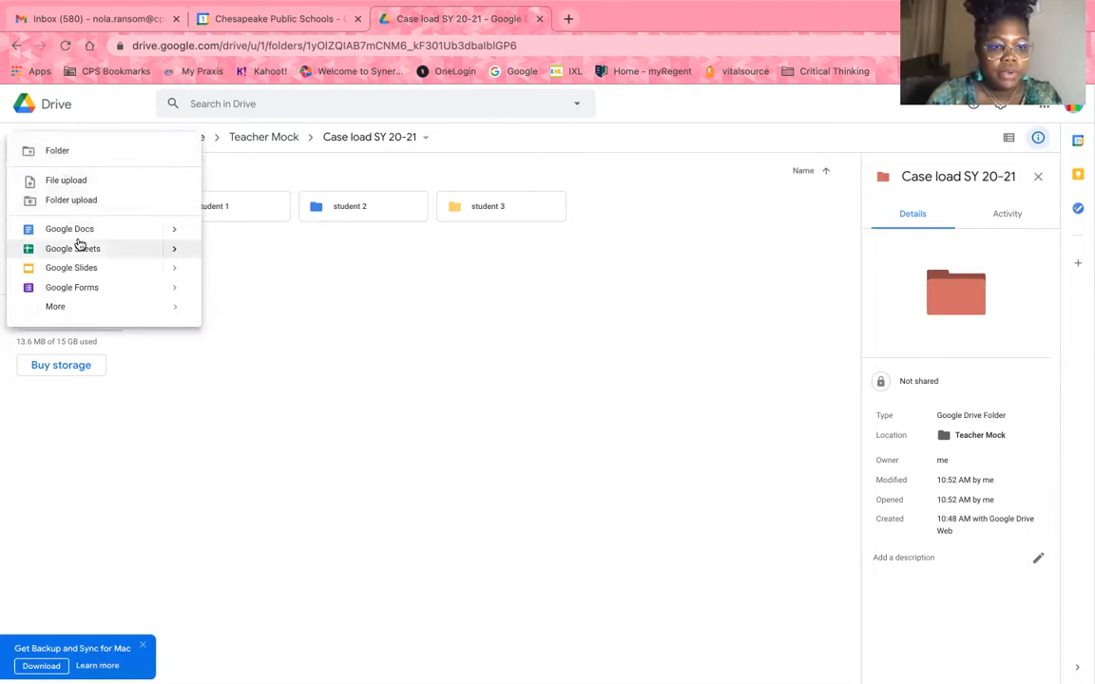
left_click(87, 269)
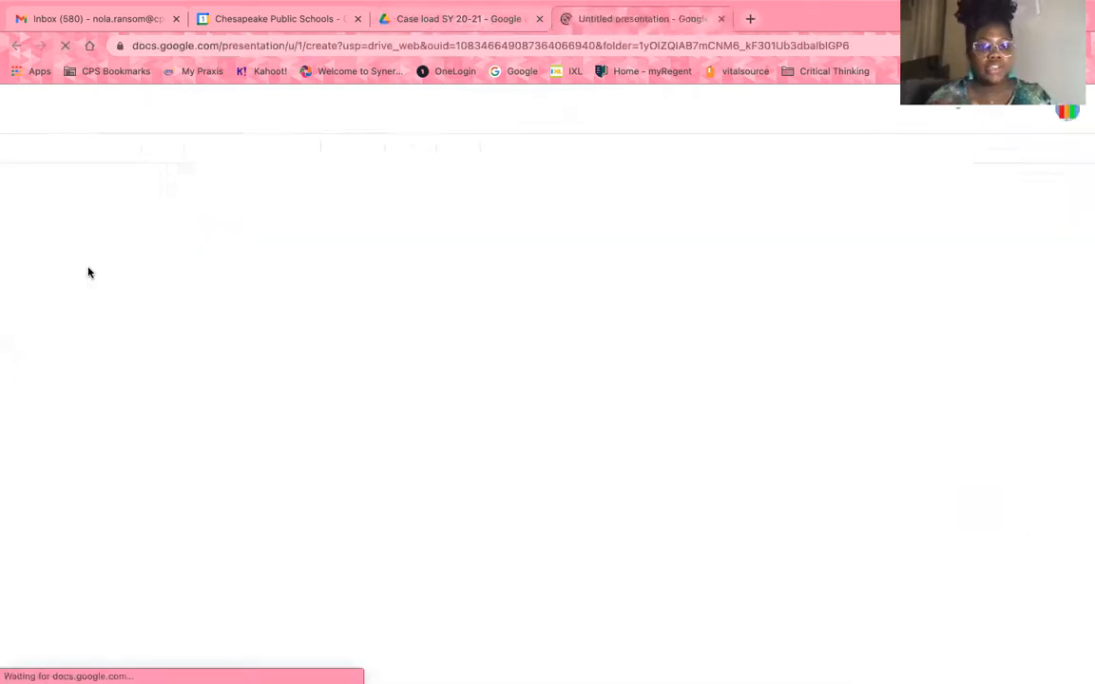